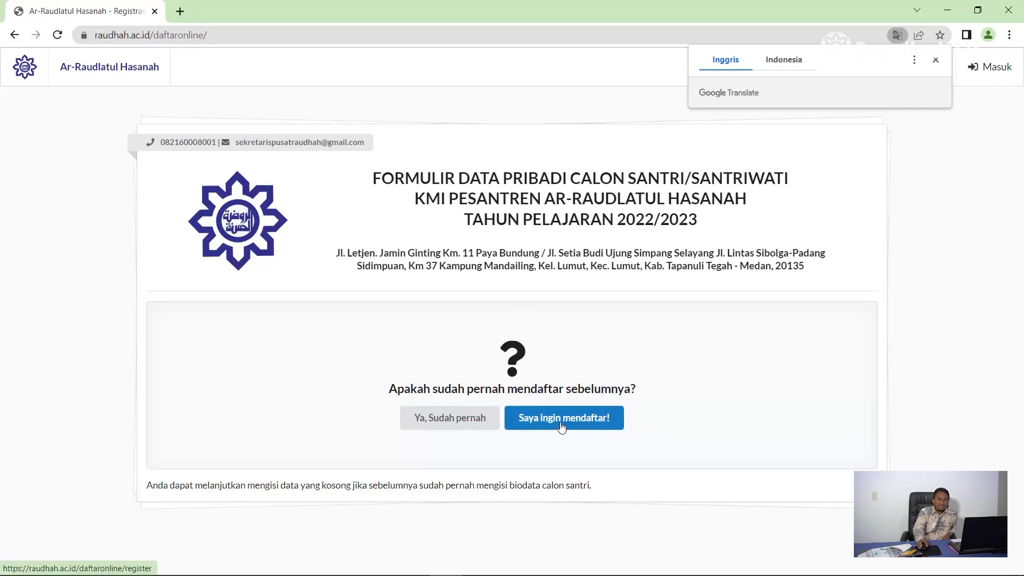
Step: Start a new registration with 'Saya ingin mendaftar!' and review the empty Biodata fields
left_click(562, 423)
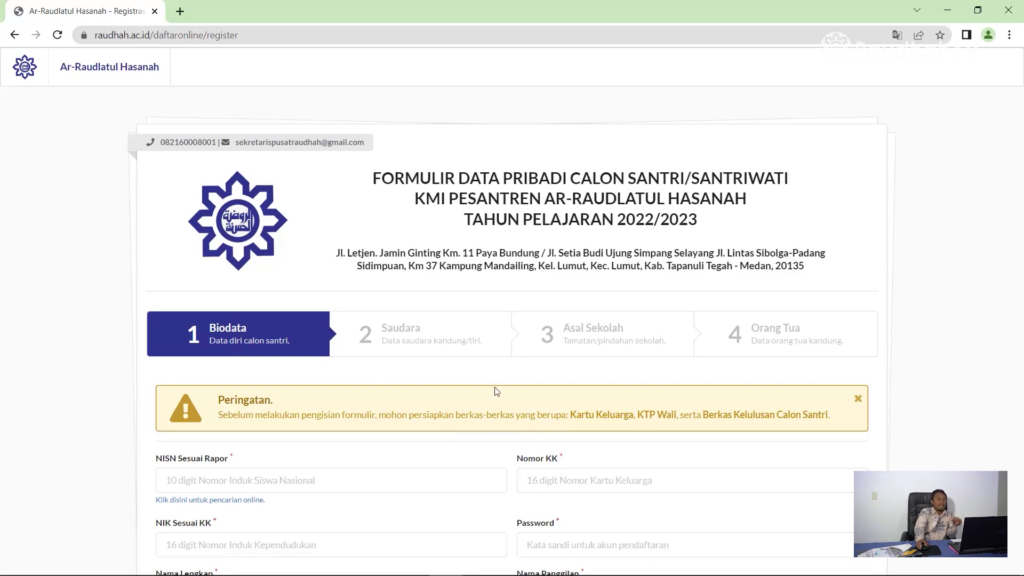
scroll(352, 428, "down", 1)
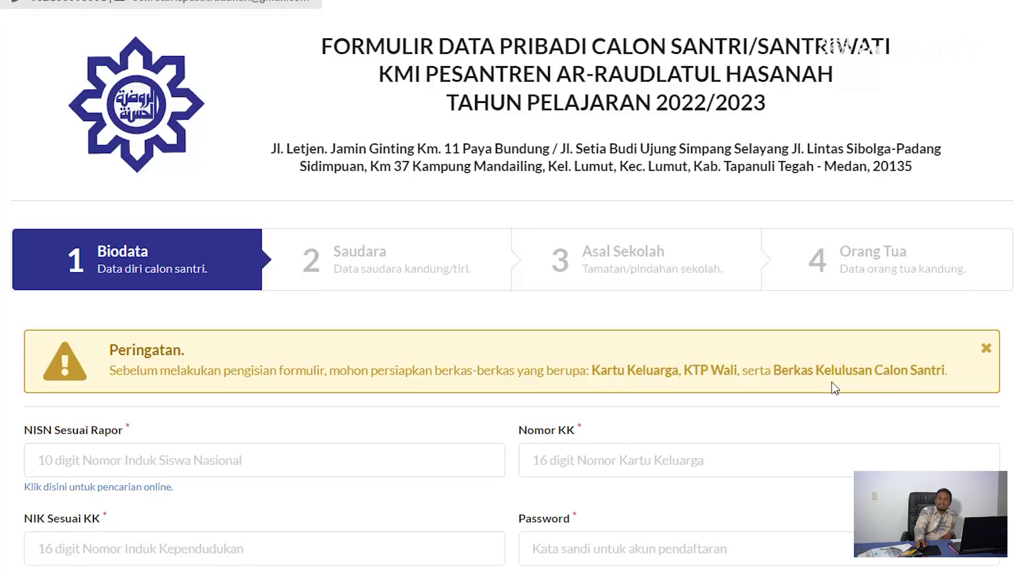
scroll(267, 560, "down", 3)
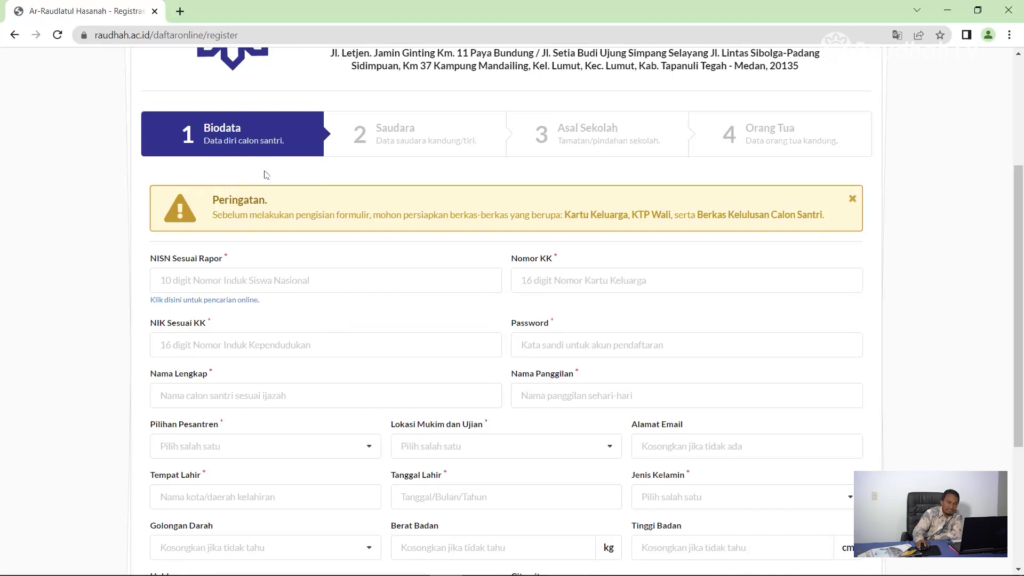
scroll(264, 224, "down", 4)
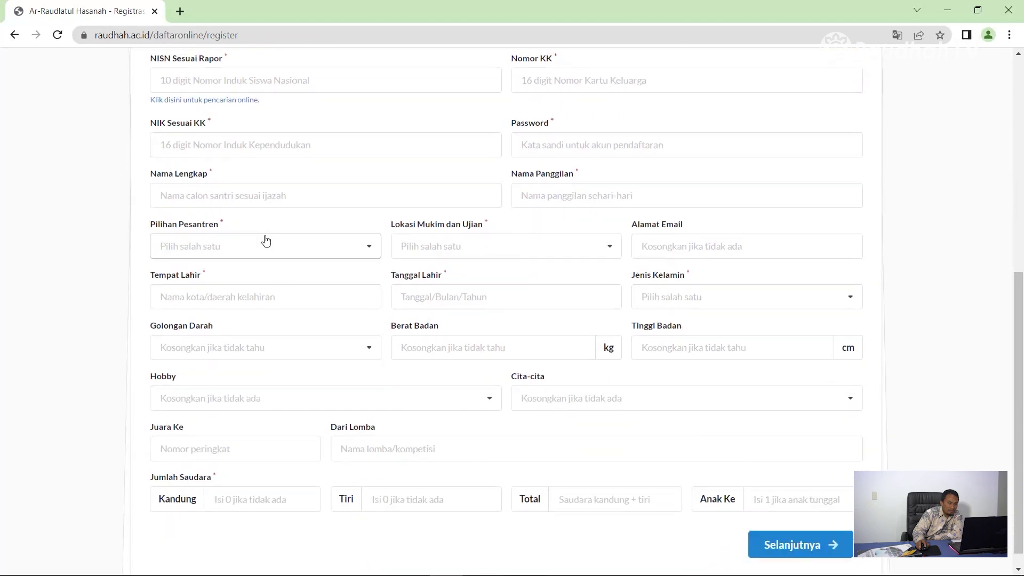
scroll(269, 253, "up", 4)
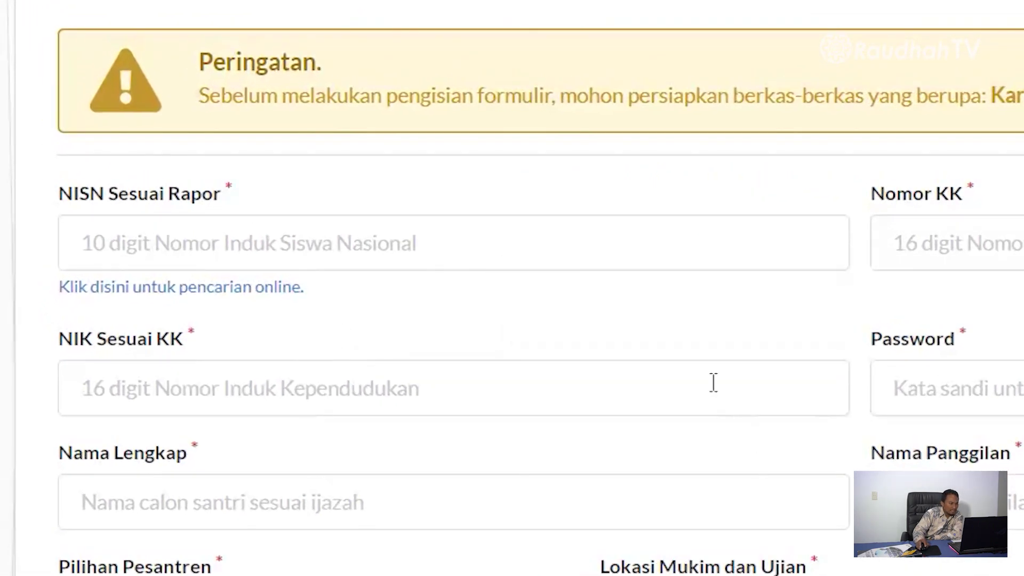
mouse_move(630, 363)
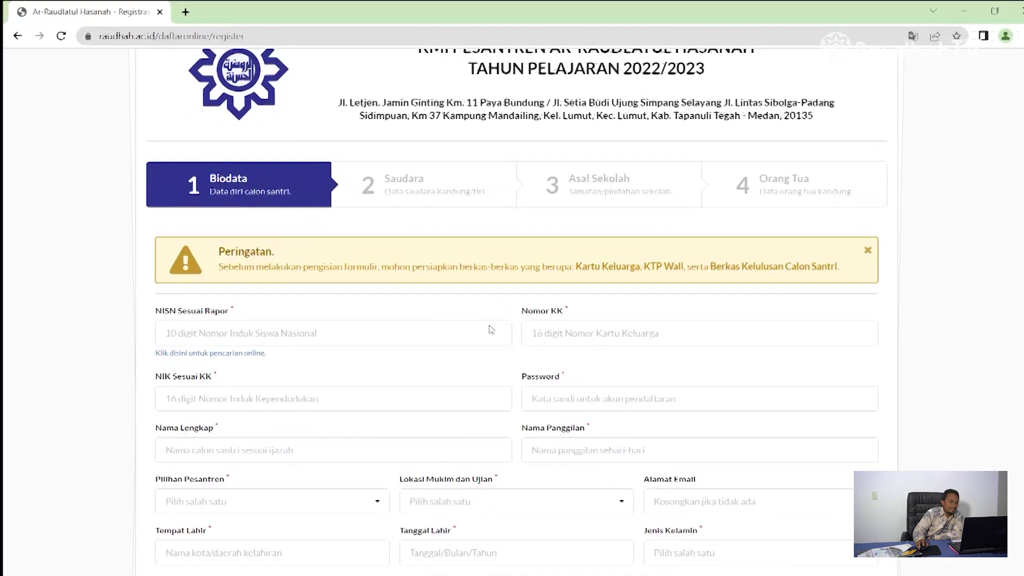
scroll(483, 325, "up", 3)
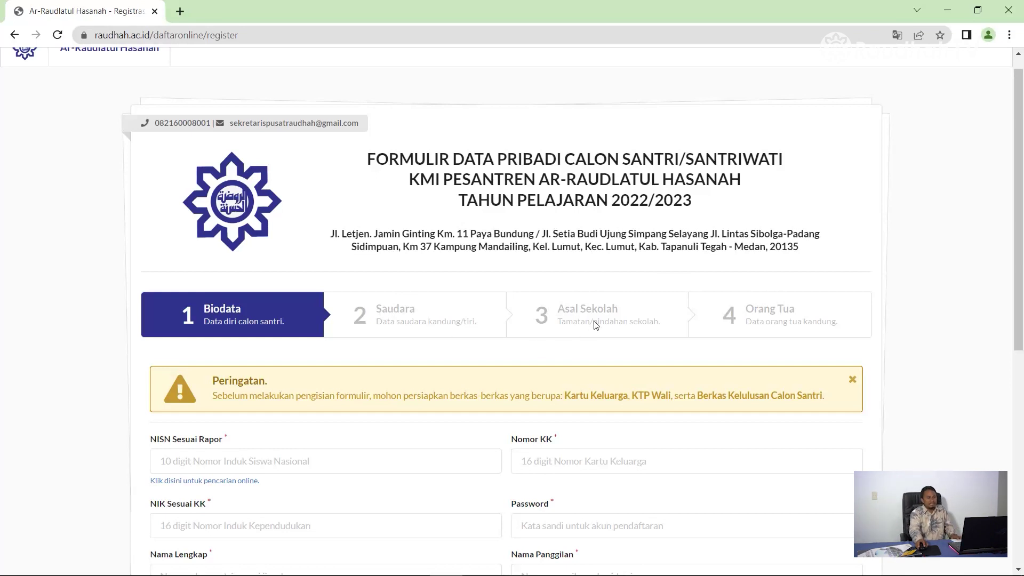
scroll(651, 422, "down", 1)
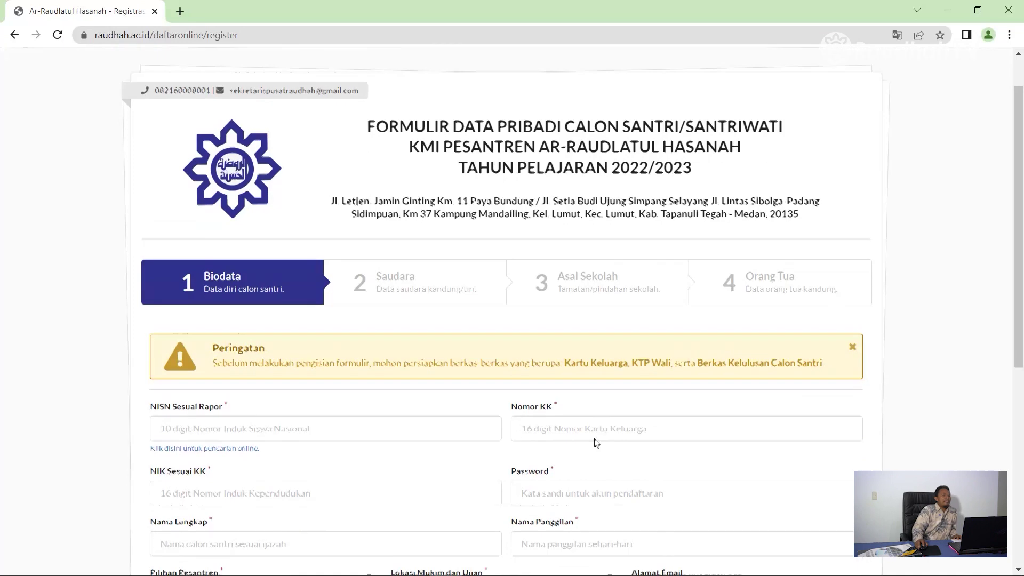
scroll(524, 453, "down", 1)
mouse_move(418, 404)
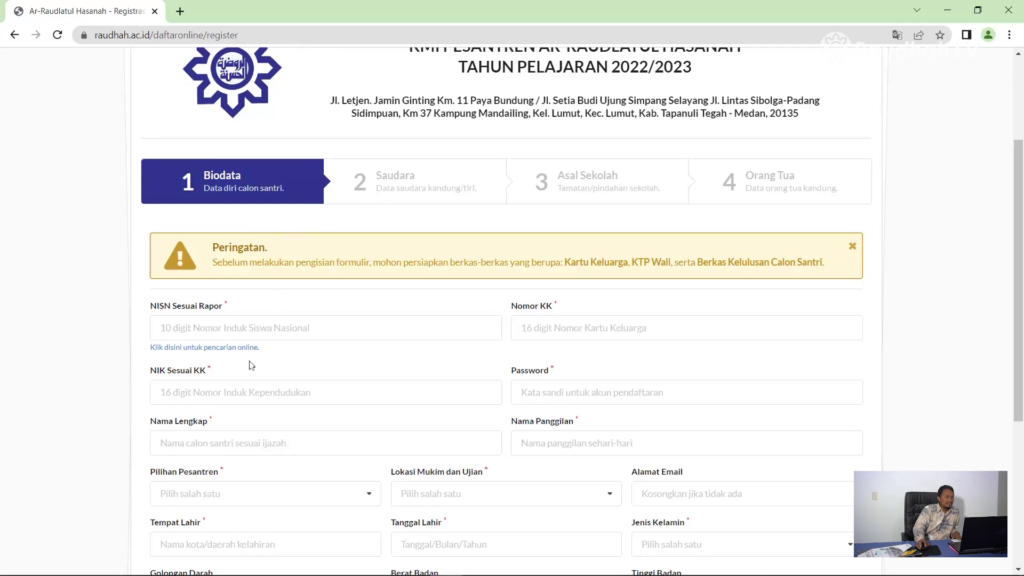
Step: Enter the student's NISN, family card number and NIK, and type the account password
left_click(192, 333)
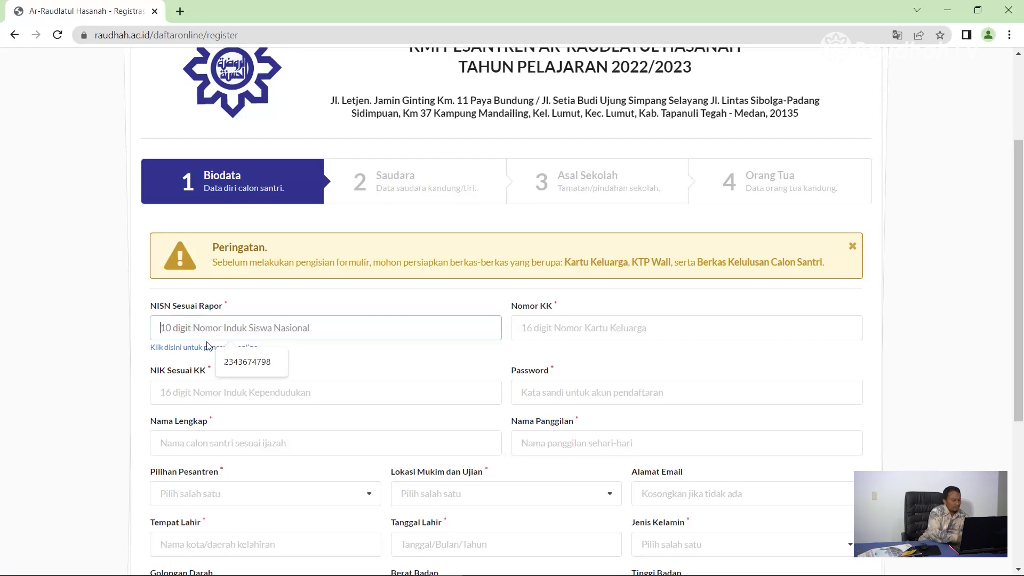
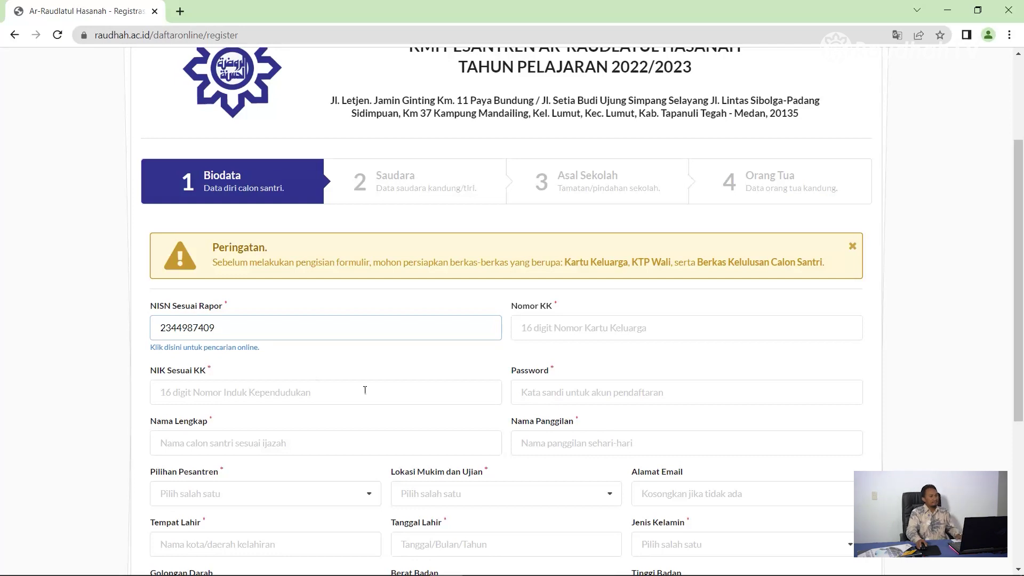
left_click(552, 329)
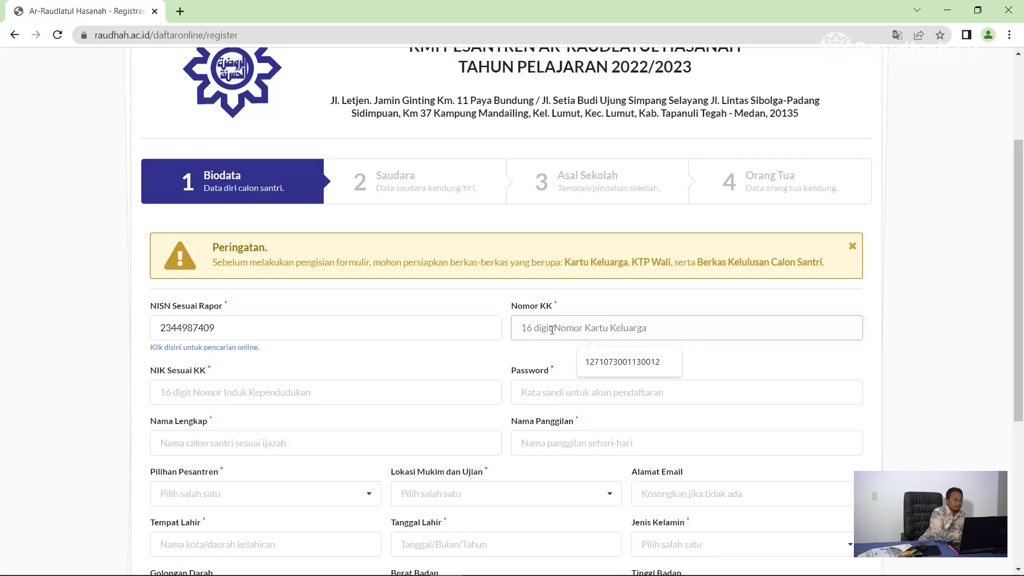
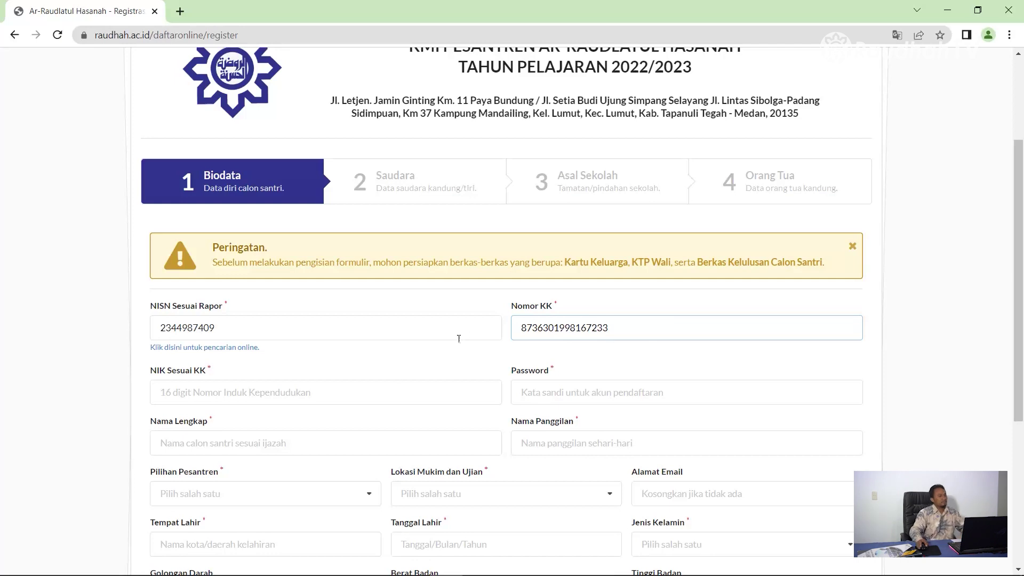
left_click(178, 388)
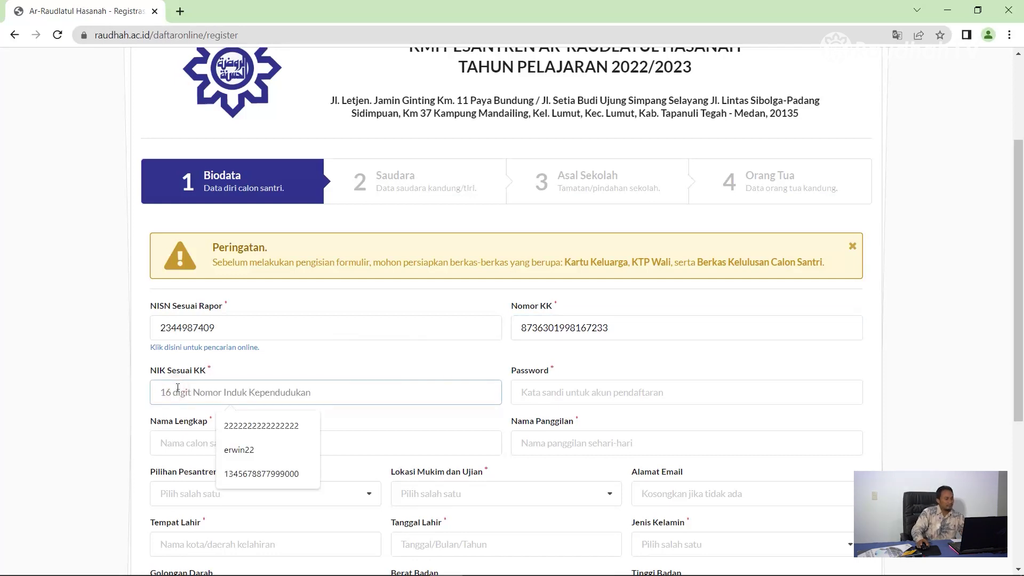
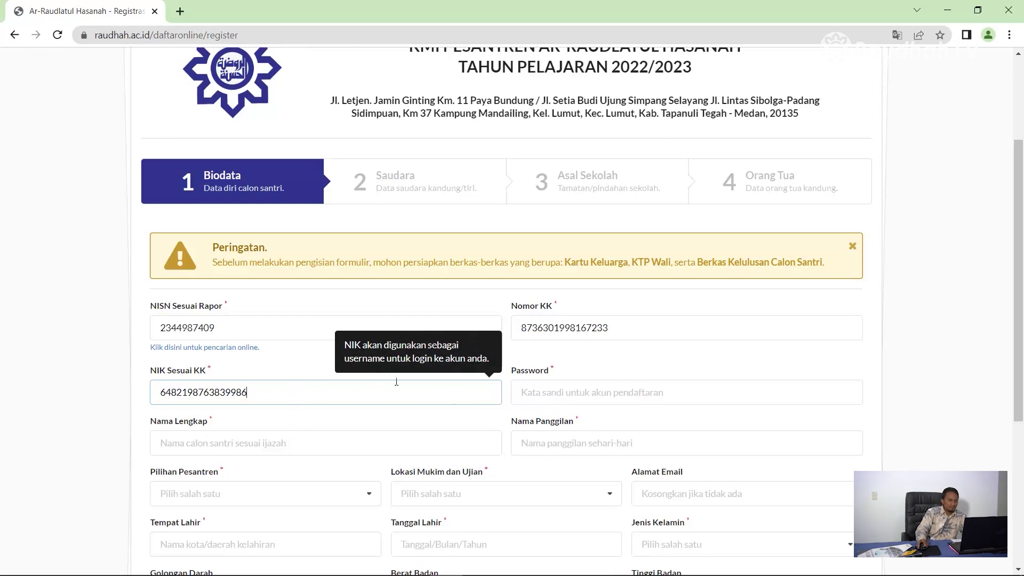
left_click(534, 397)
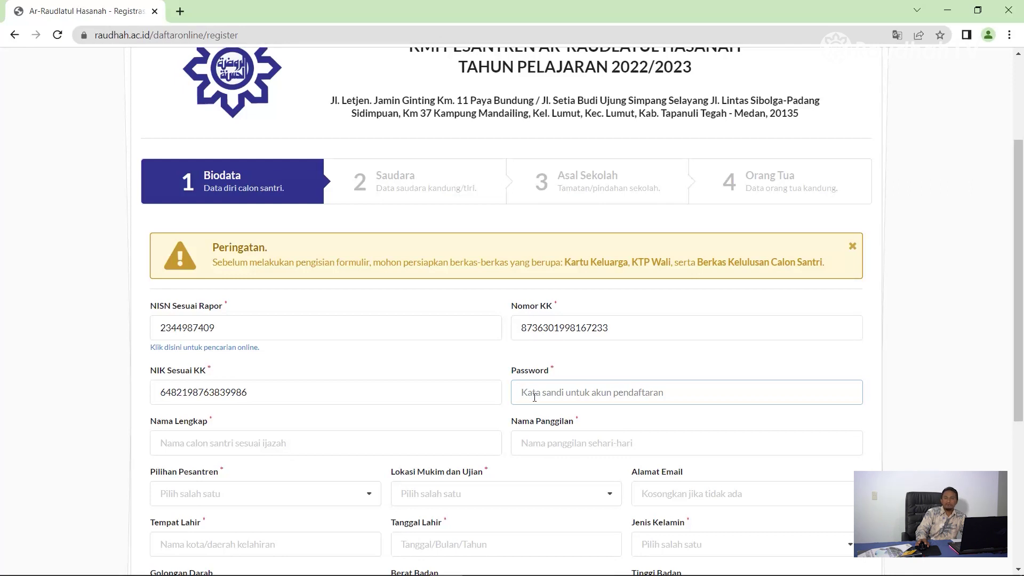
type("123456")
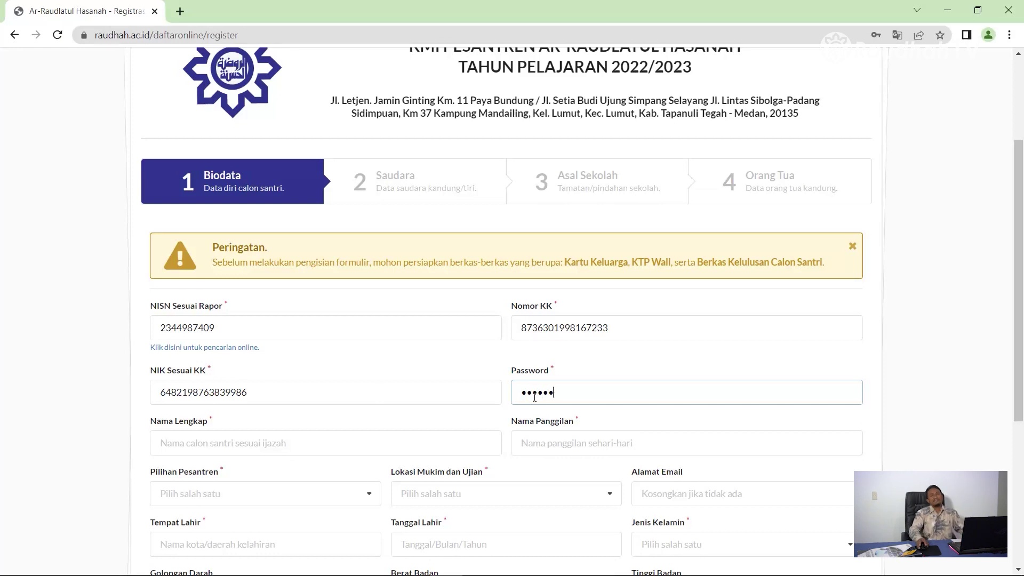
Step: Enter the student's full name and nickname
left_click(219, 447)
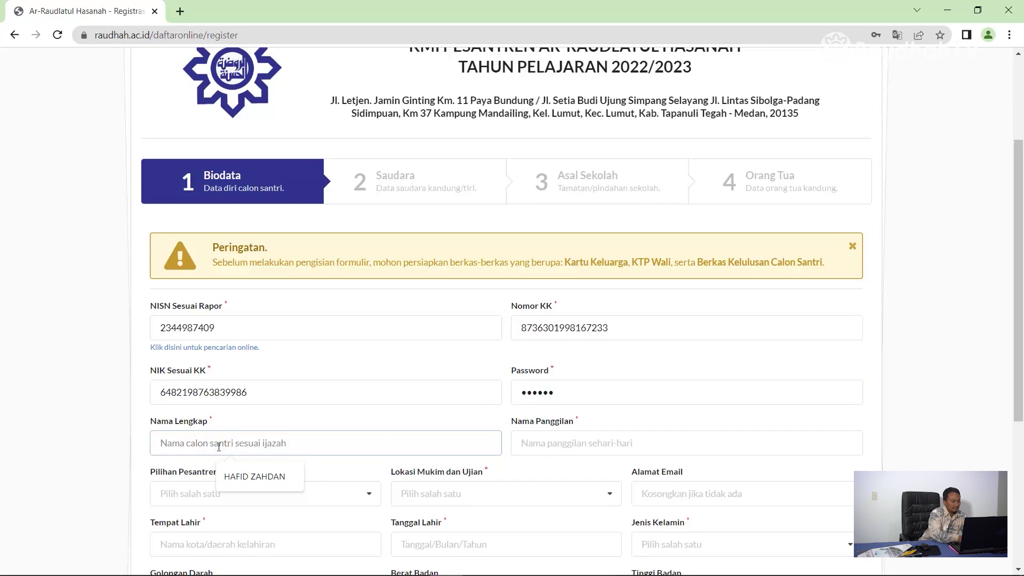
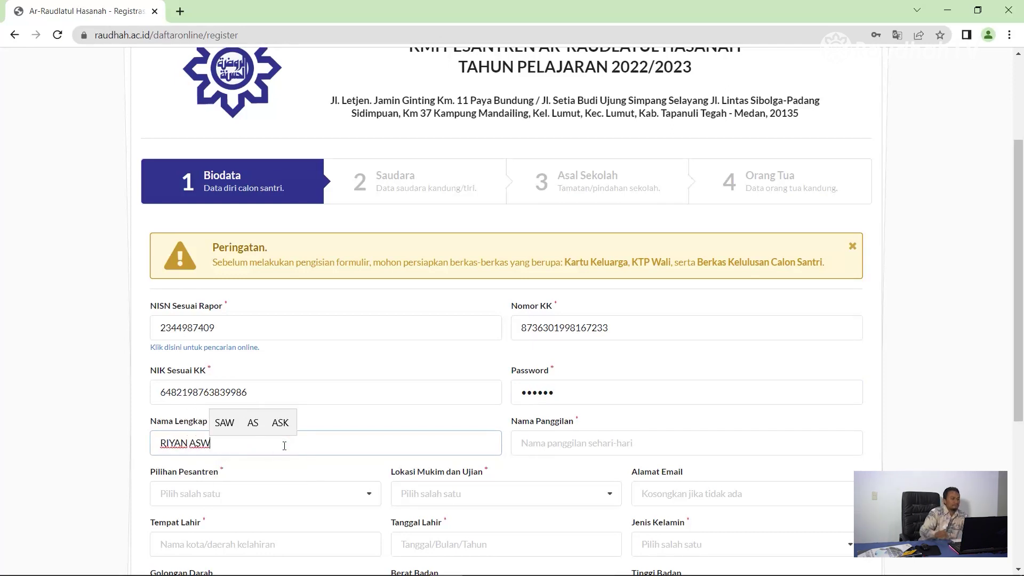
left_click(524, 443)
type("ASNAWI")
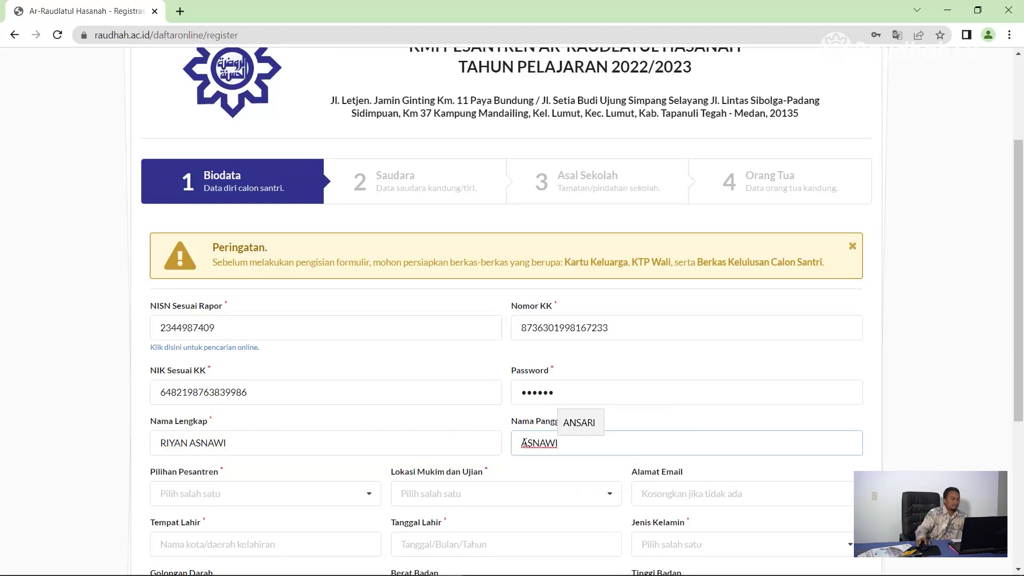
Step: Choose RAUDHAH 1 - MEDAN as both the pesantren and the residence and exam location
scroll(522, 442, "down", 2)
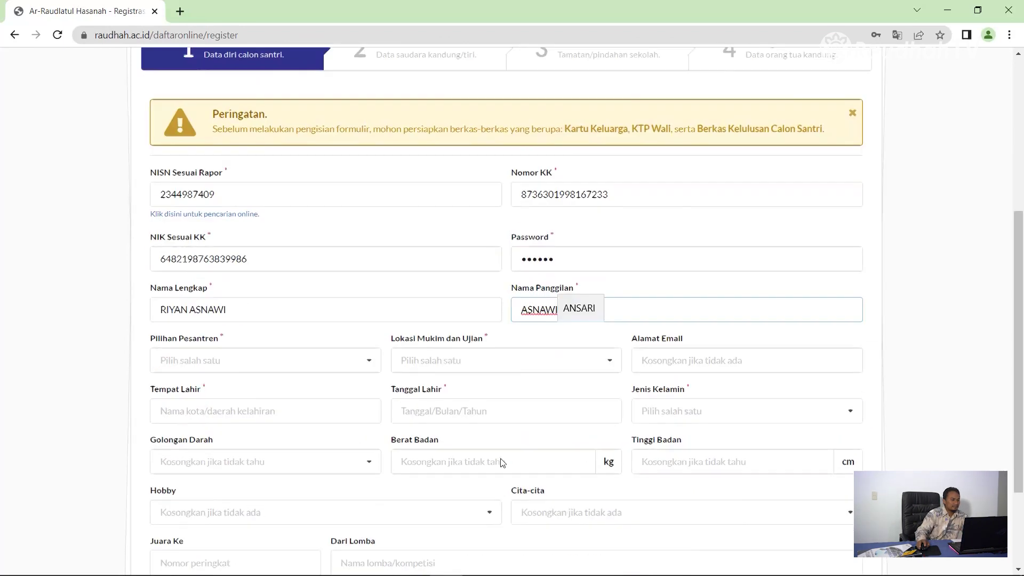
left_click(374, 361)
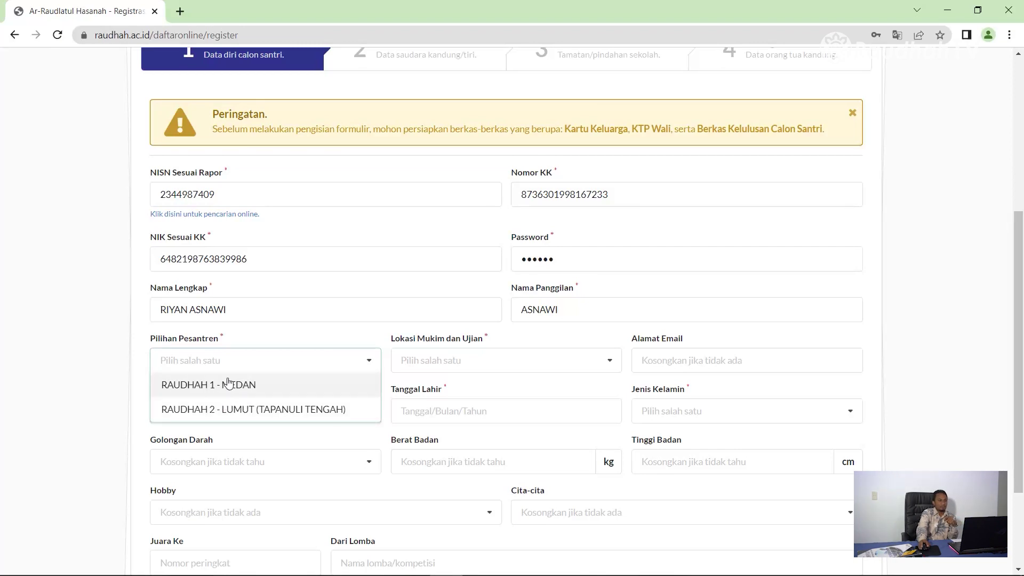
left_click(226, 383)
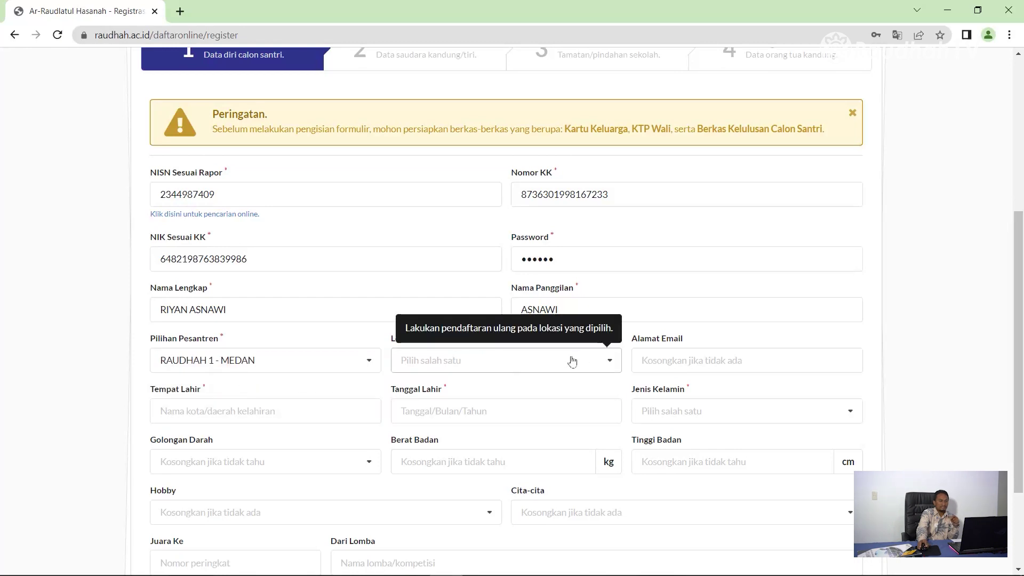
left_click(611, 363)
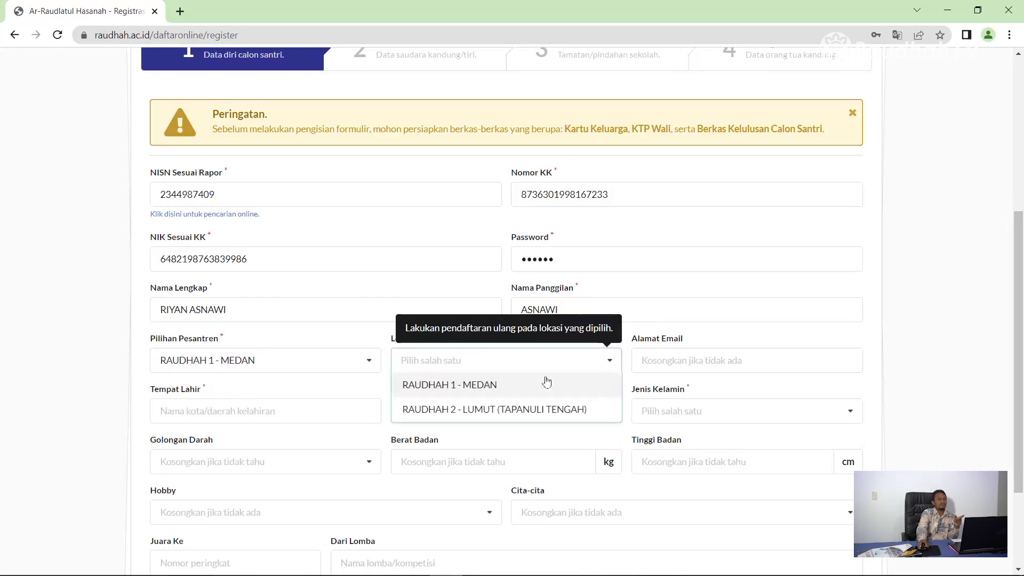
left_click(508, 392)
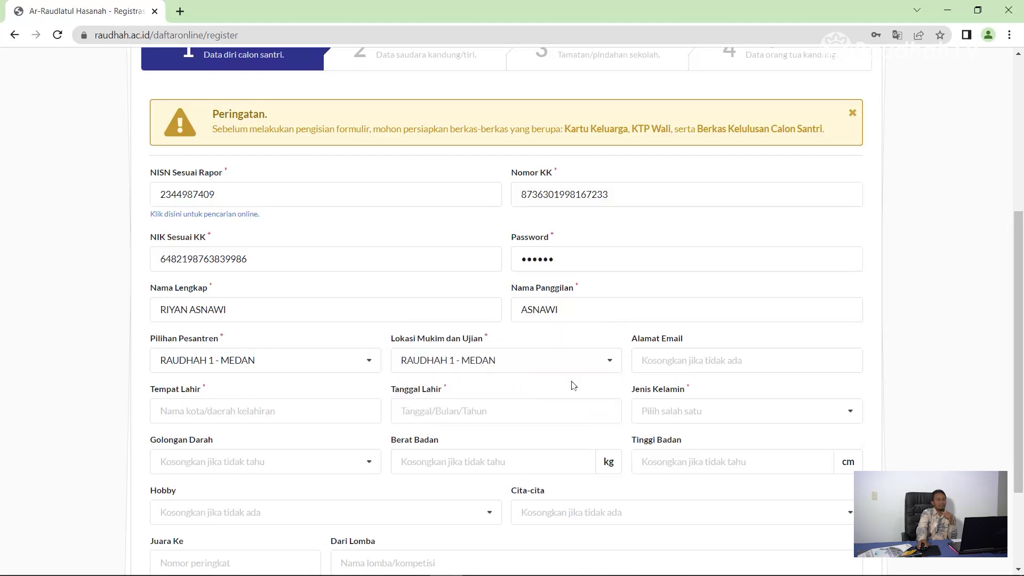
left_click(701, 362)
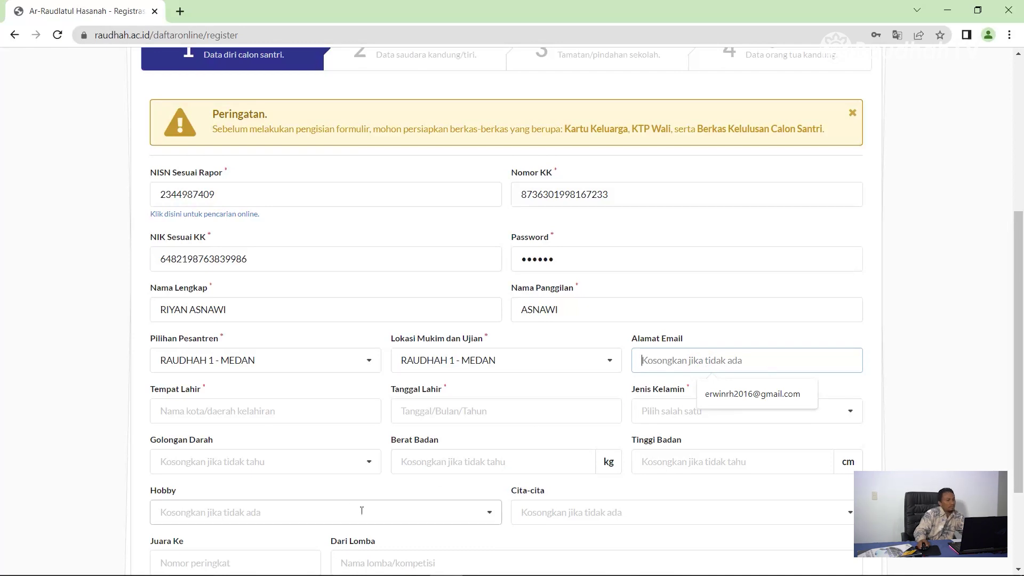
left_click(250, 410)
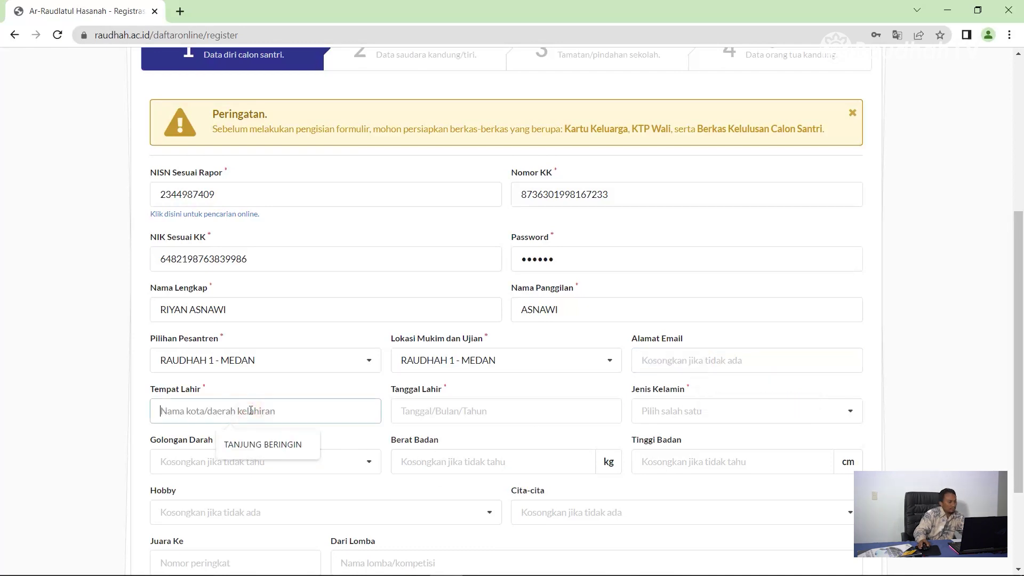
type("TANJUNG BE")
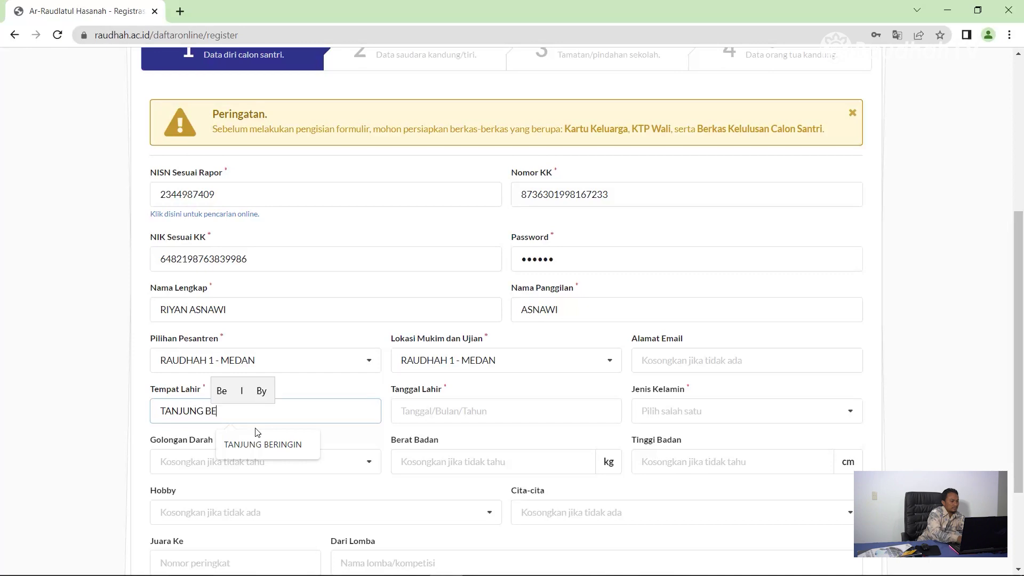
type("RINGIN")
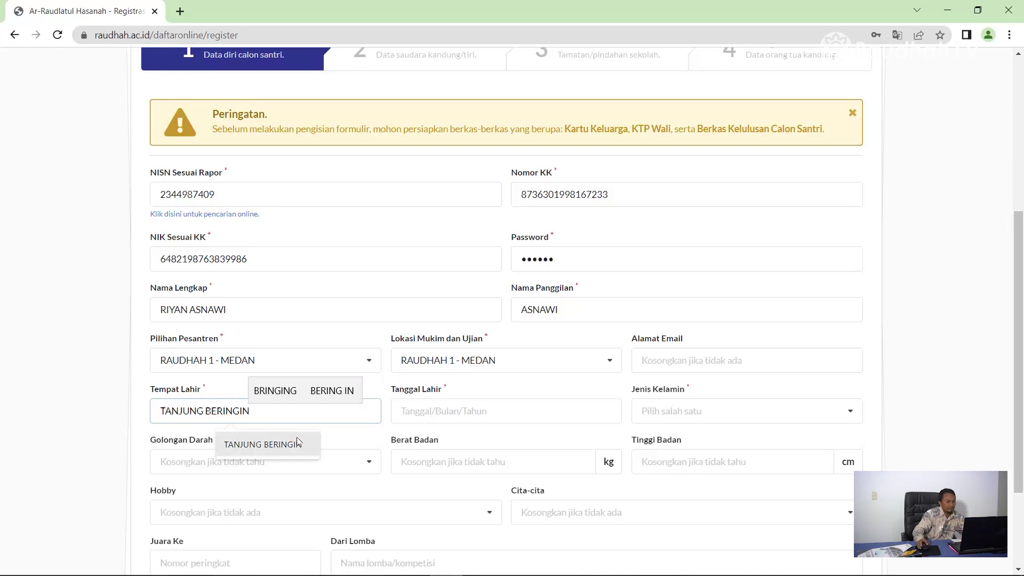
left_click(445, 414)
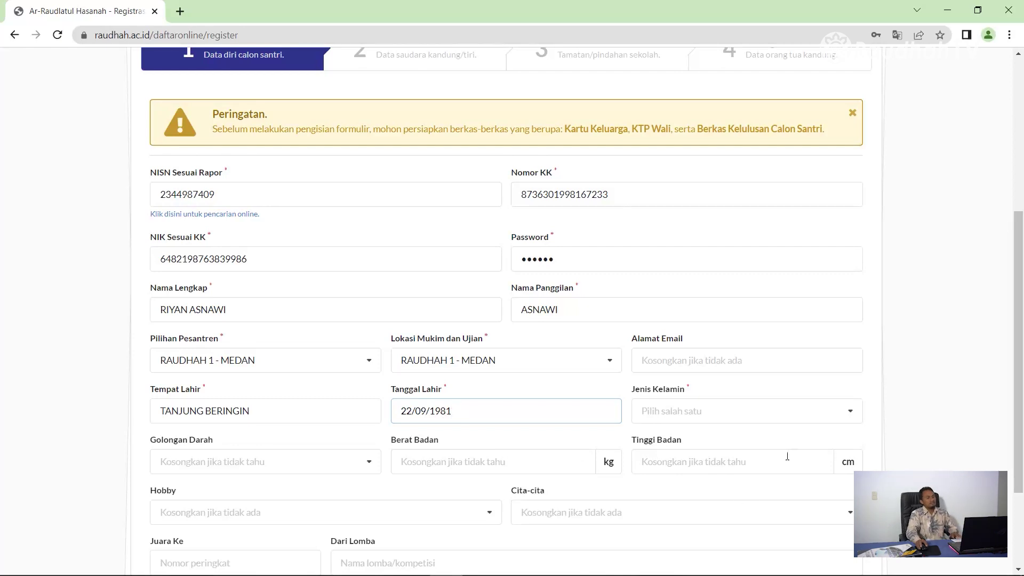
left_click(805, 411)
left_click(698, 439)
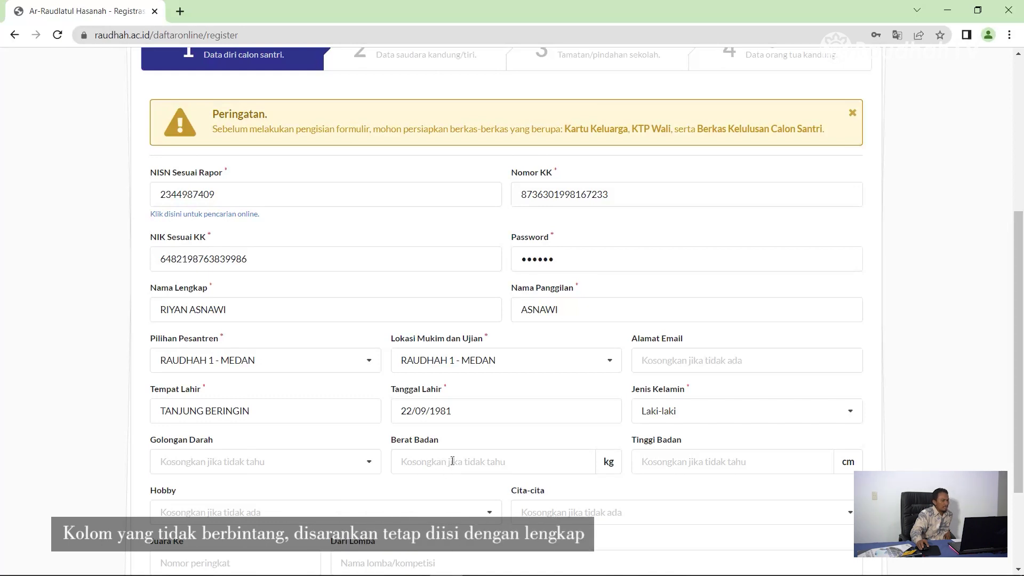
left_click(689, 462)
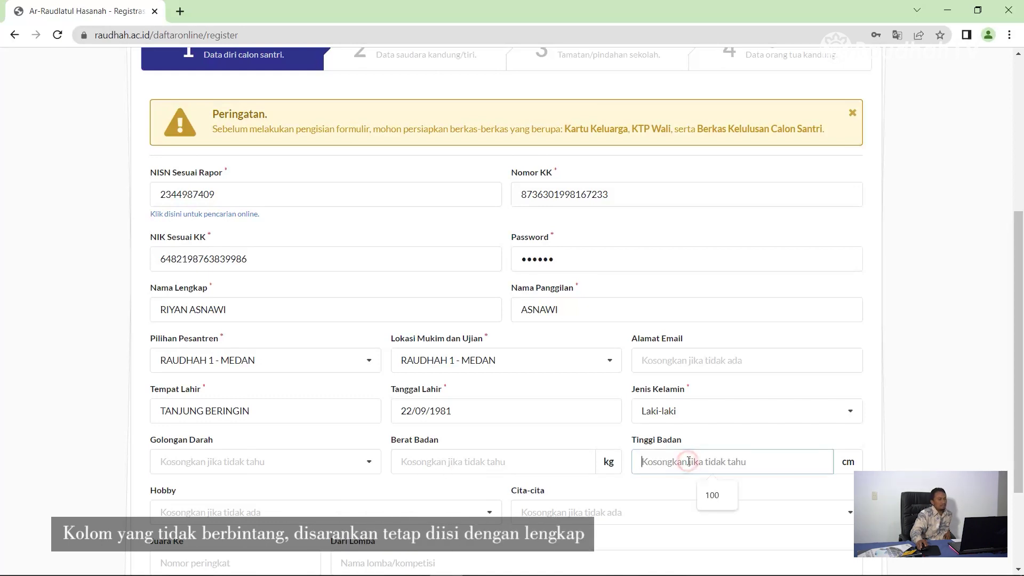
scroll(688, 462, "down", 3)
Step: Leave Hobby and Cita-cita blank and enter 3 full siblings and 0 step-siblings
left_click(279, 382)
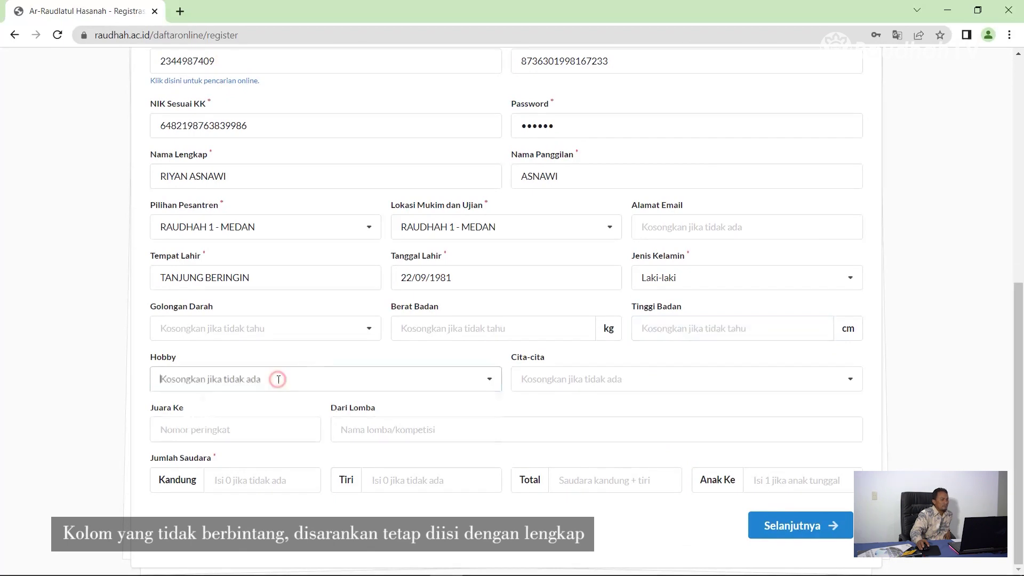
left_click(535, 376)
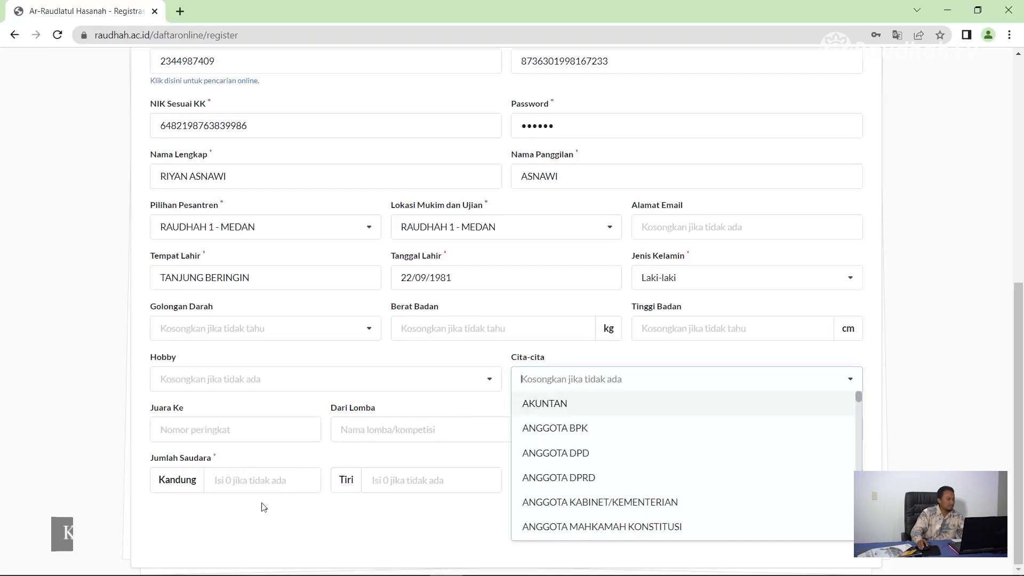
left_click(278, 481)
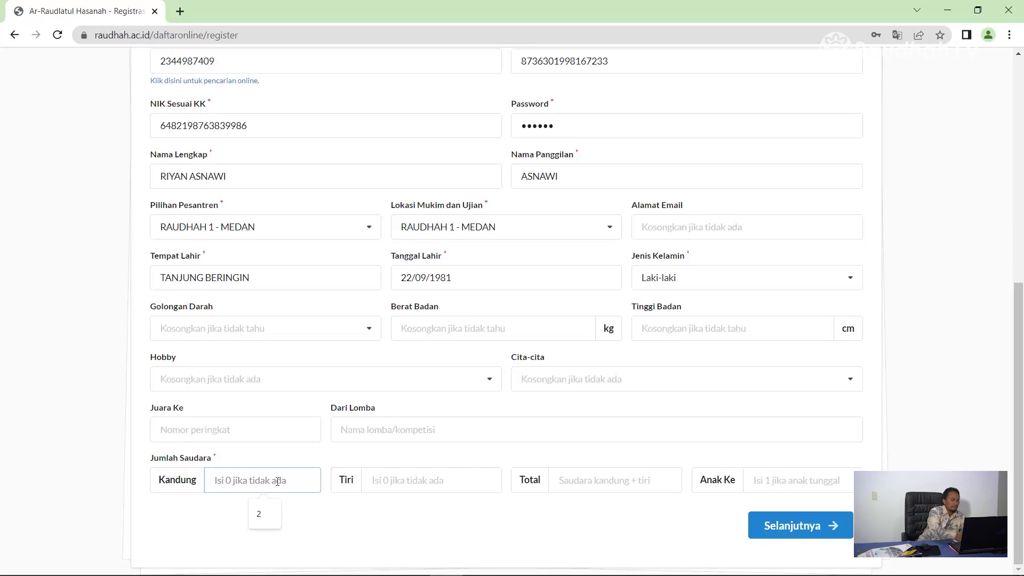
type("3")
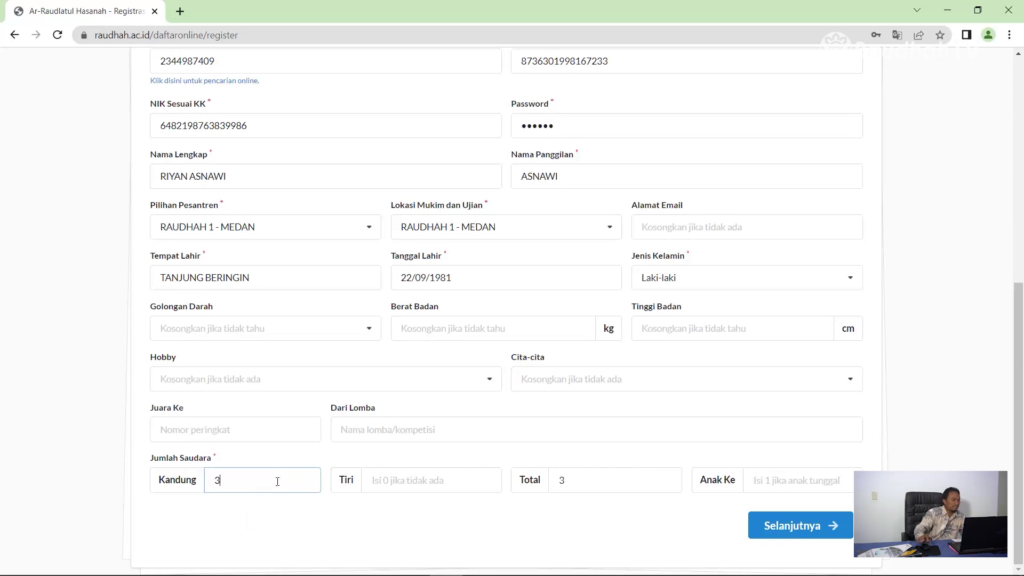
left_click(388, 487)
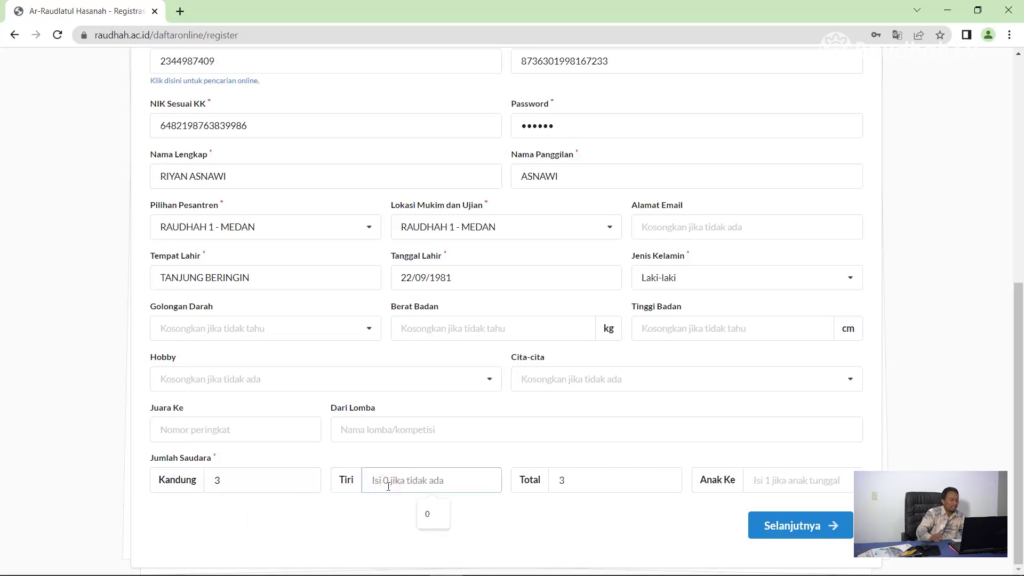
type("0")
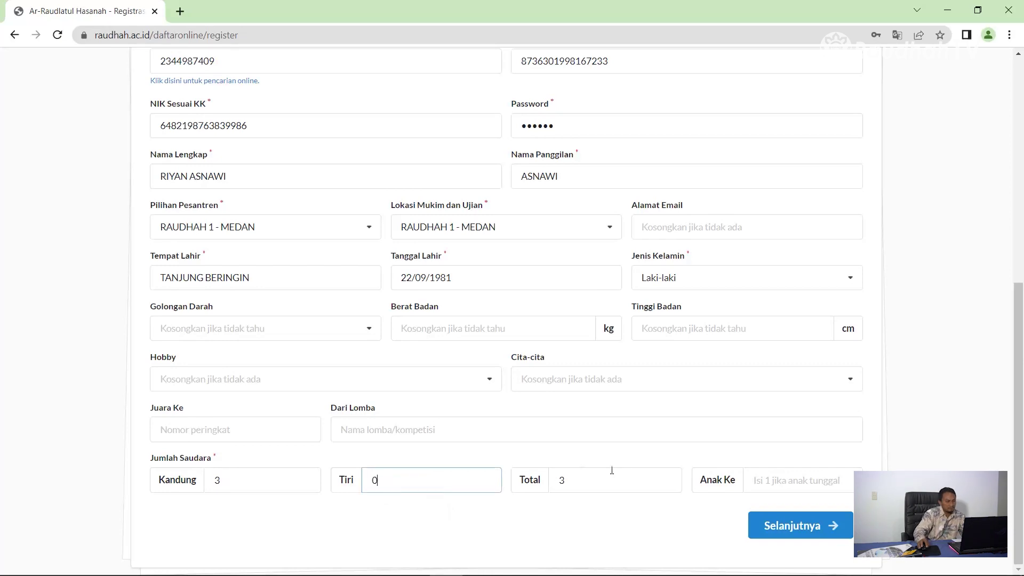
left_click(779, 486)
Step: Enter birth order 1, recheck the Biodata fields and continue to step 2 Saudara
type("1")
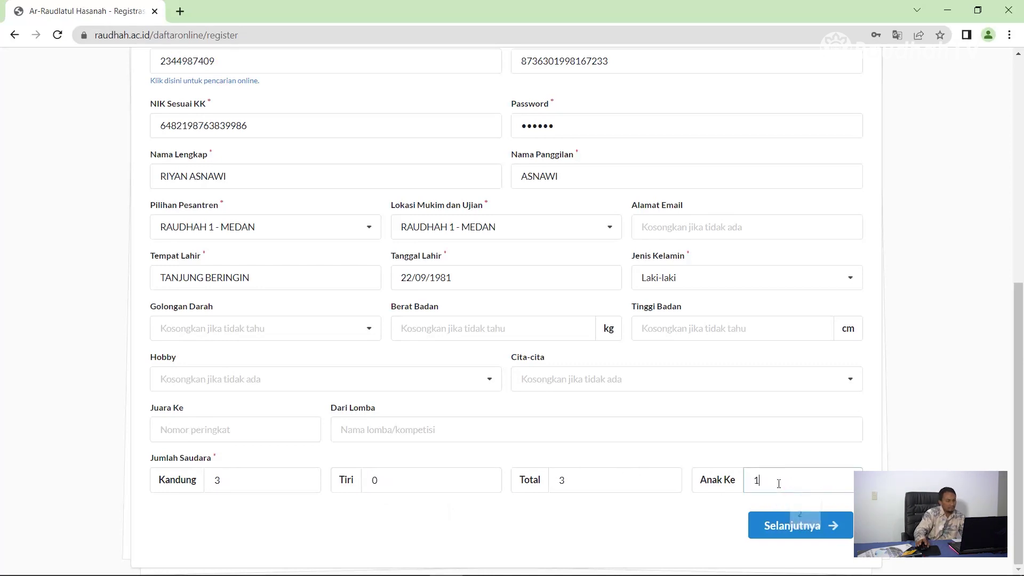
scroll(346, 335, "up", 5)
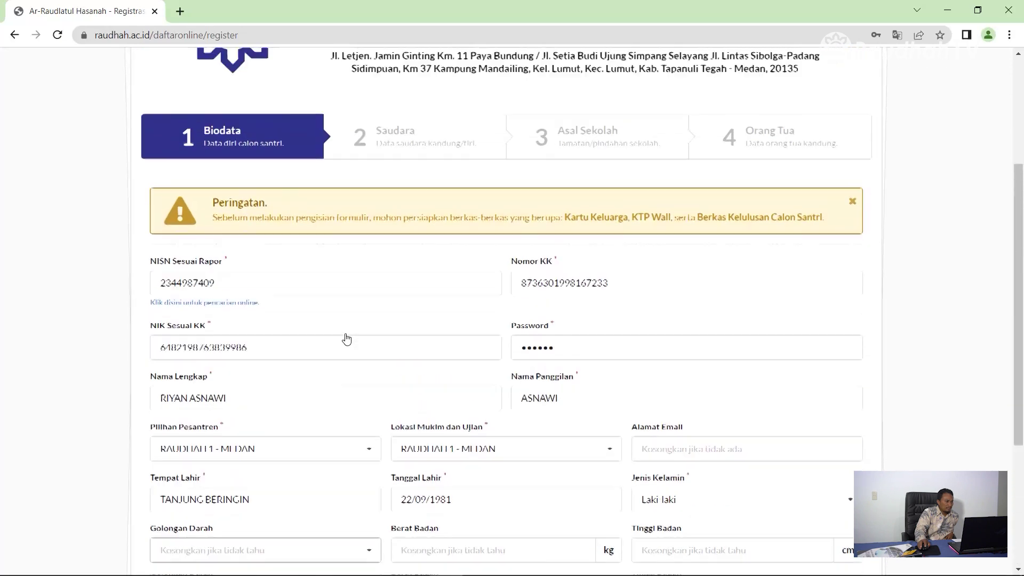
scroll(346, 333, "up", 1)
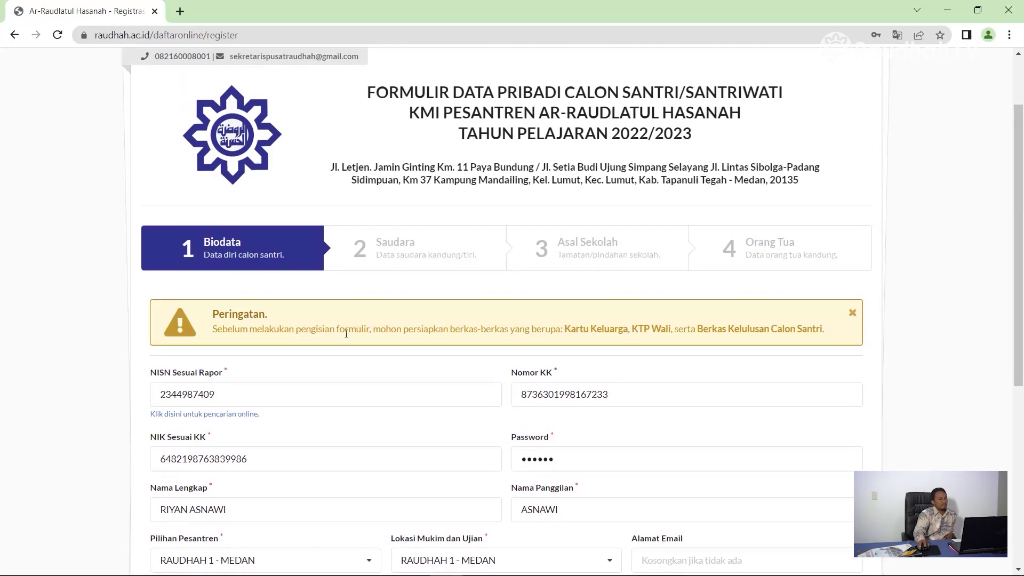
scroll(364, 350, "down", 2)
scroll(364, 350, "down", 3)
scroll(226, 274, "up", 3)
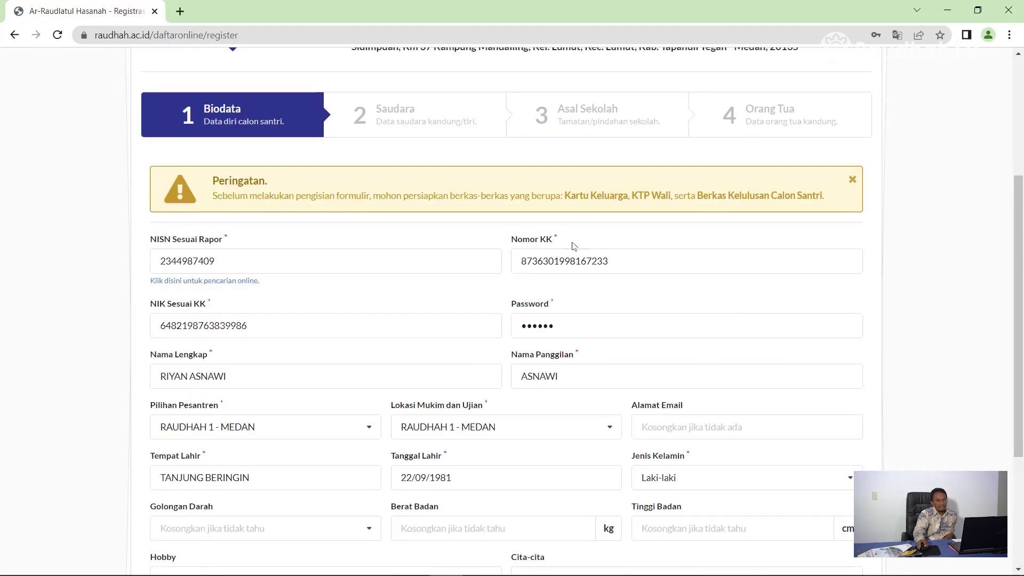
scroll(642, 350, "down", 3)
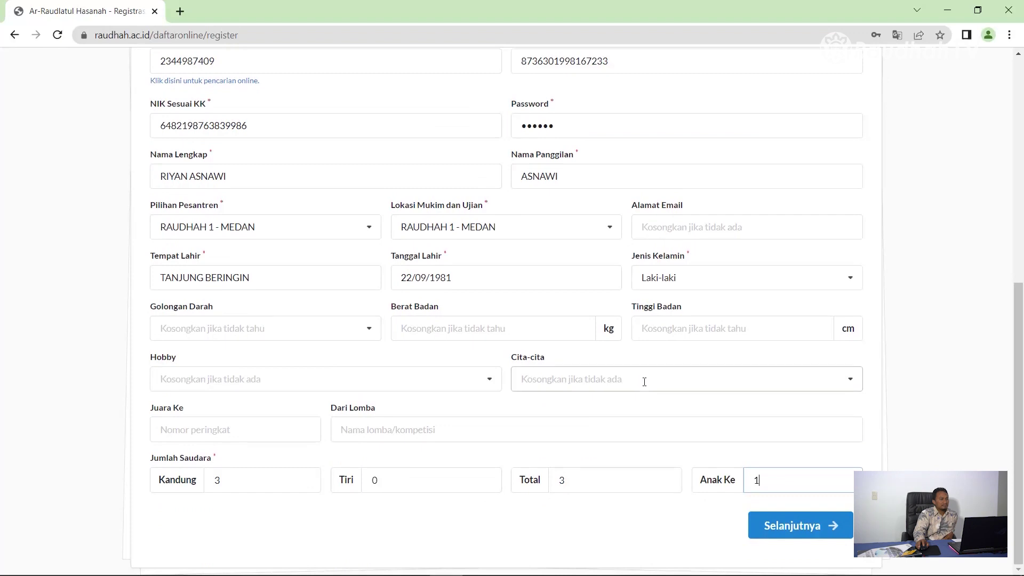
scroll(642, 385, "up", 1)
scroll(644, 382, "up", 1)
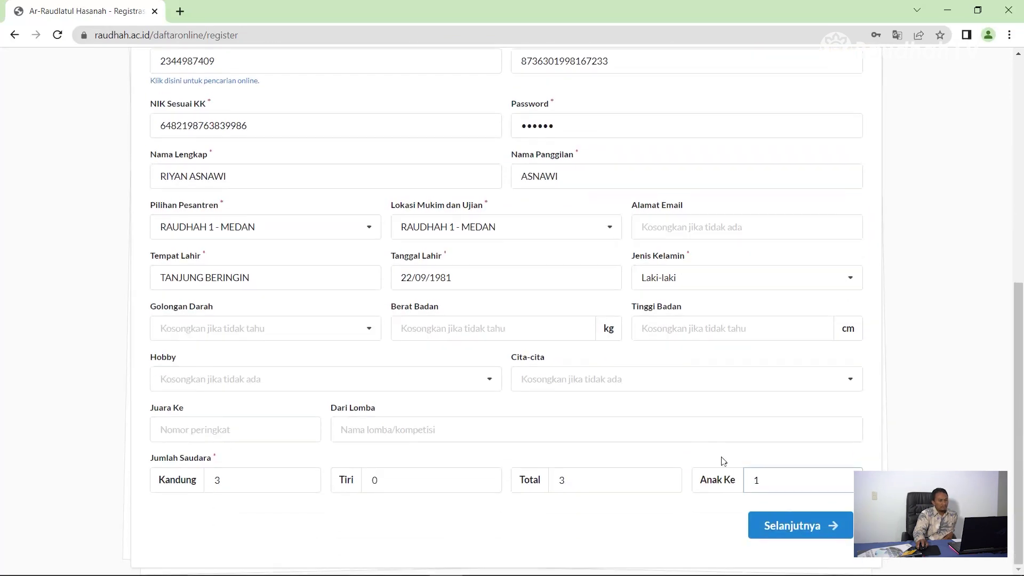
left_click(804, 527)
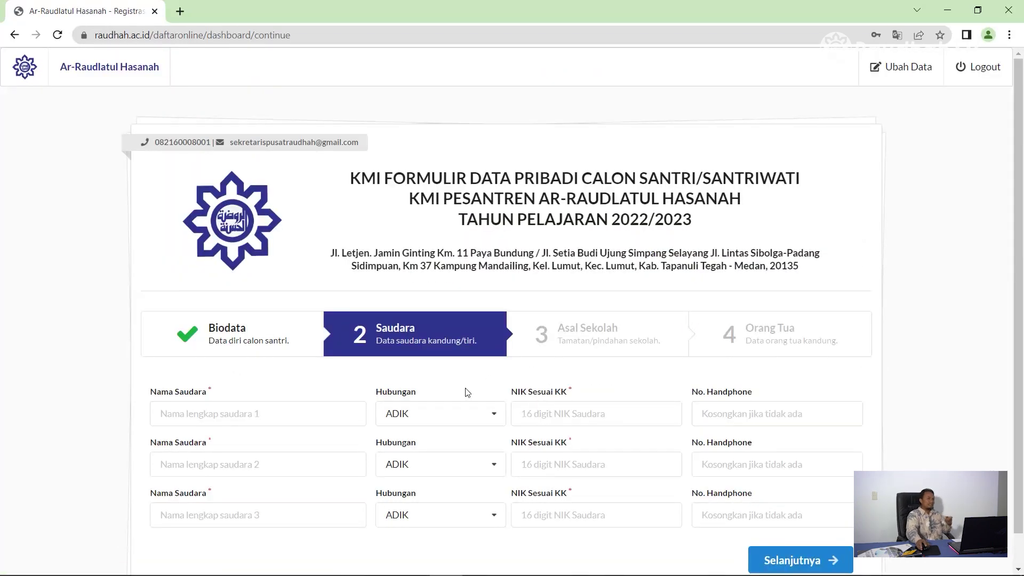
Step: Fill in the first sibling's name and NIK
scroll(437, 421, "down", 1)
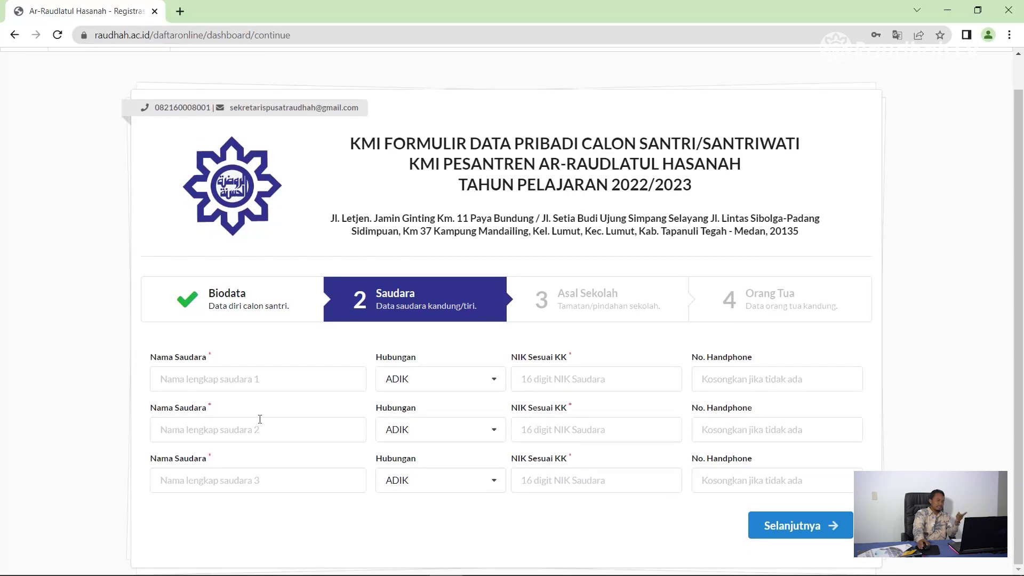
left_click(179, 384)
left_click(183, 428)
left_click(201, 377)
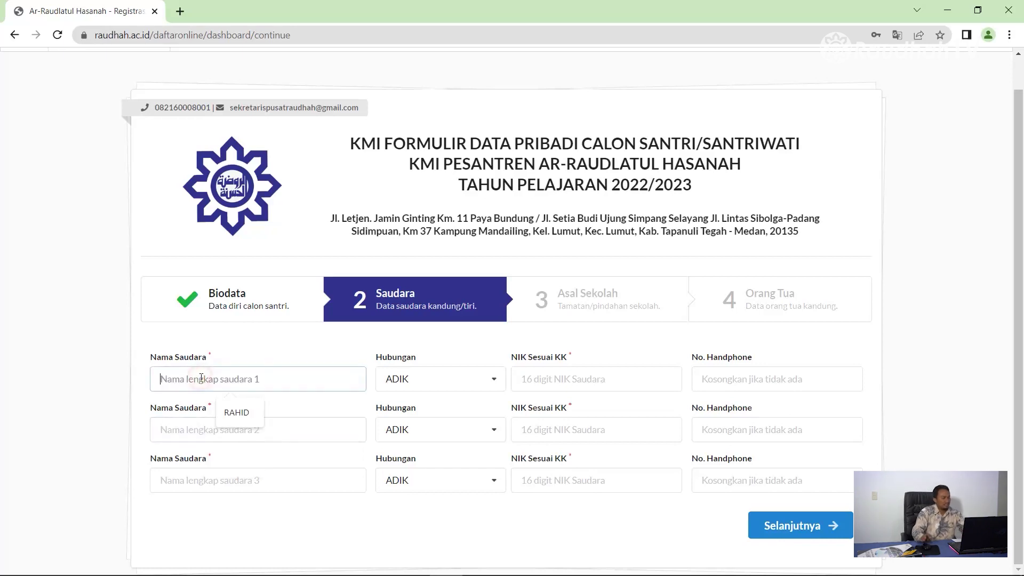
type("RUDI")
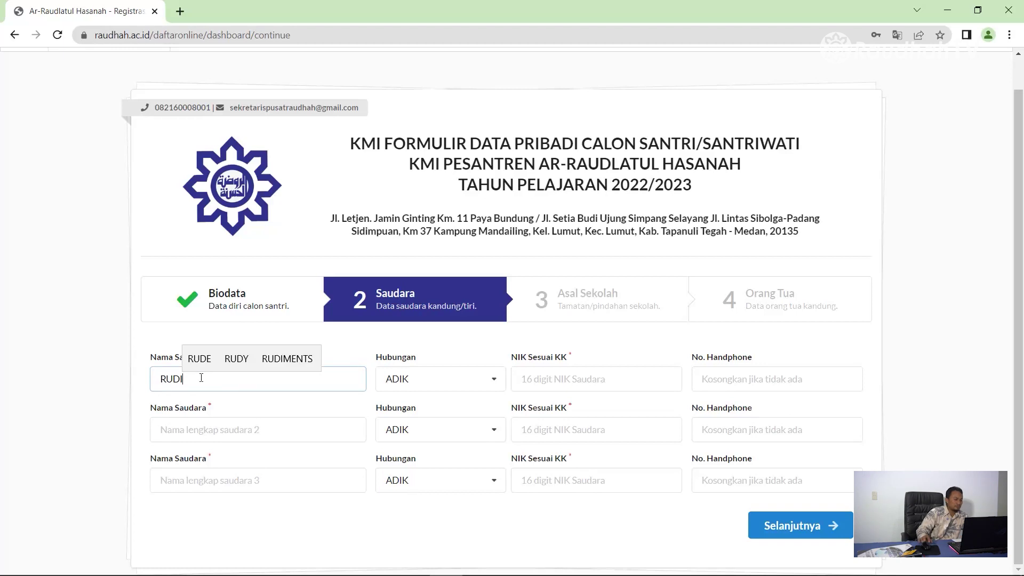
left_click(532, 379)
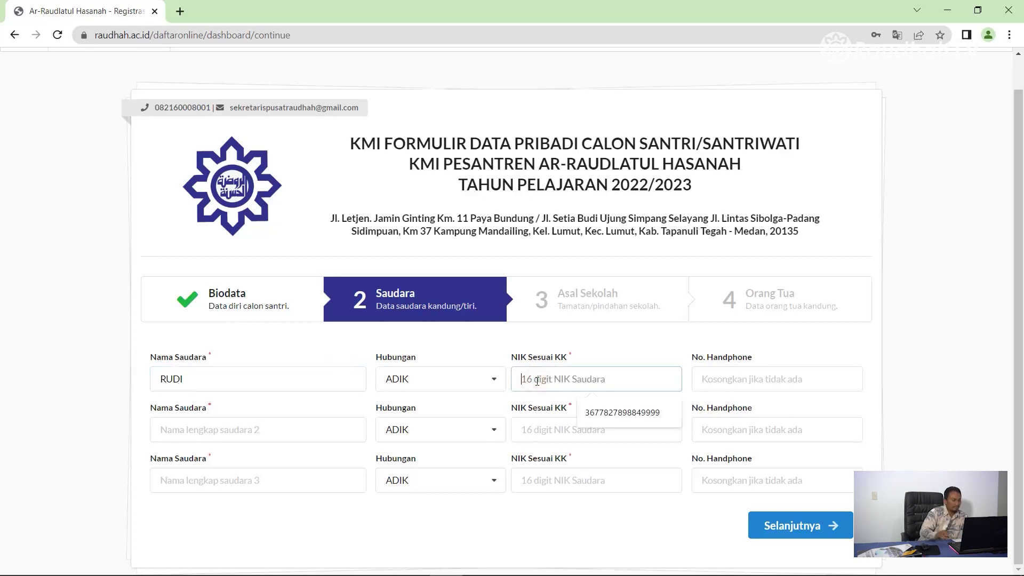
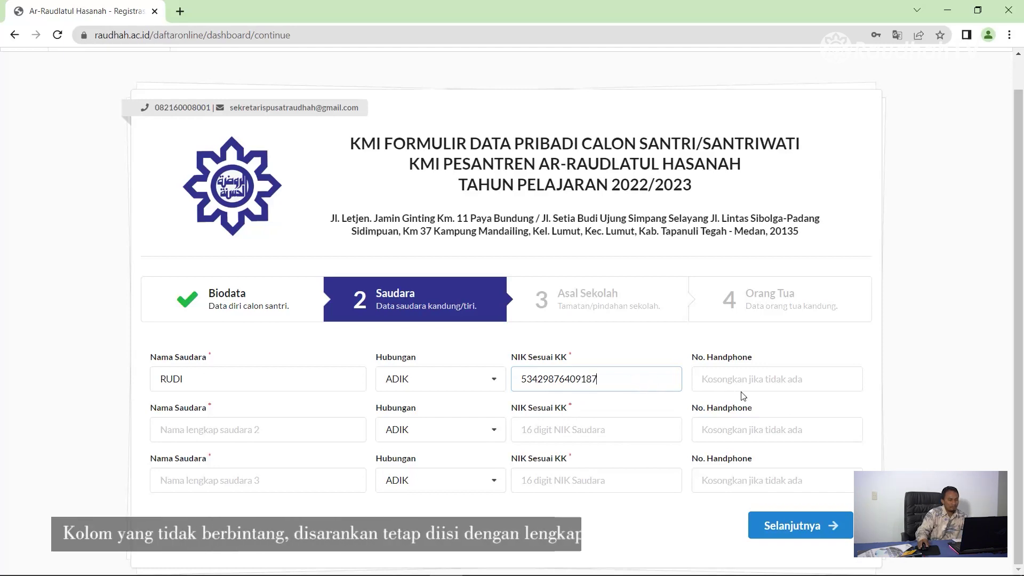
left_click(743, 381)
Step: Fill in the second sibling's name and NIK
left_click(239, 433)
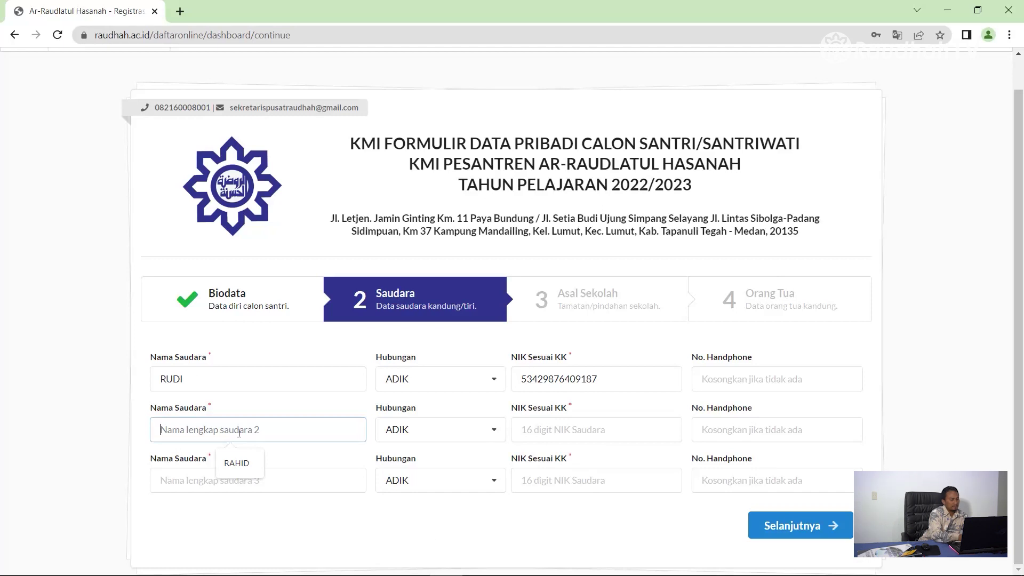
type("HERMAN")
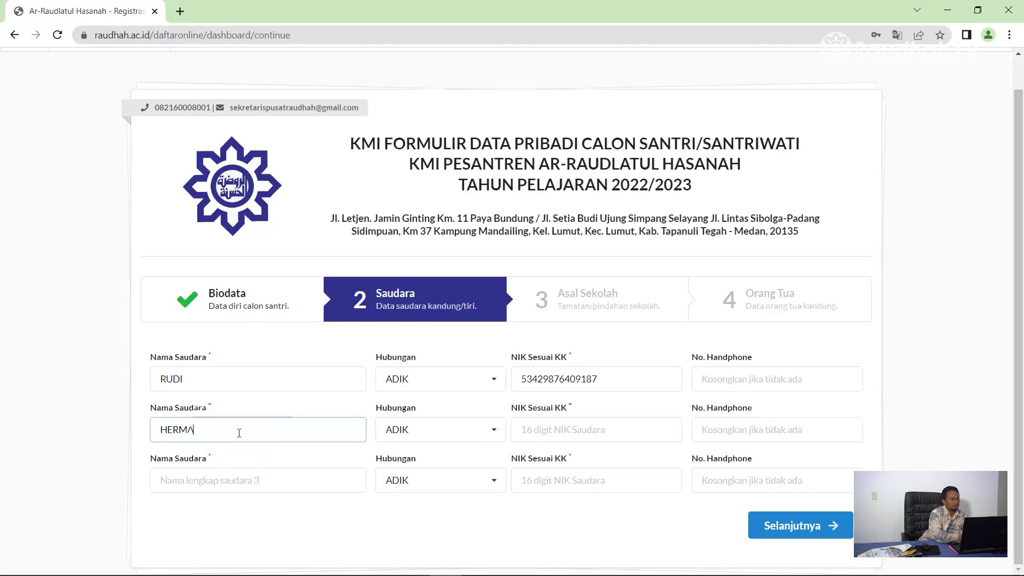
left_click(530, 433)
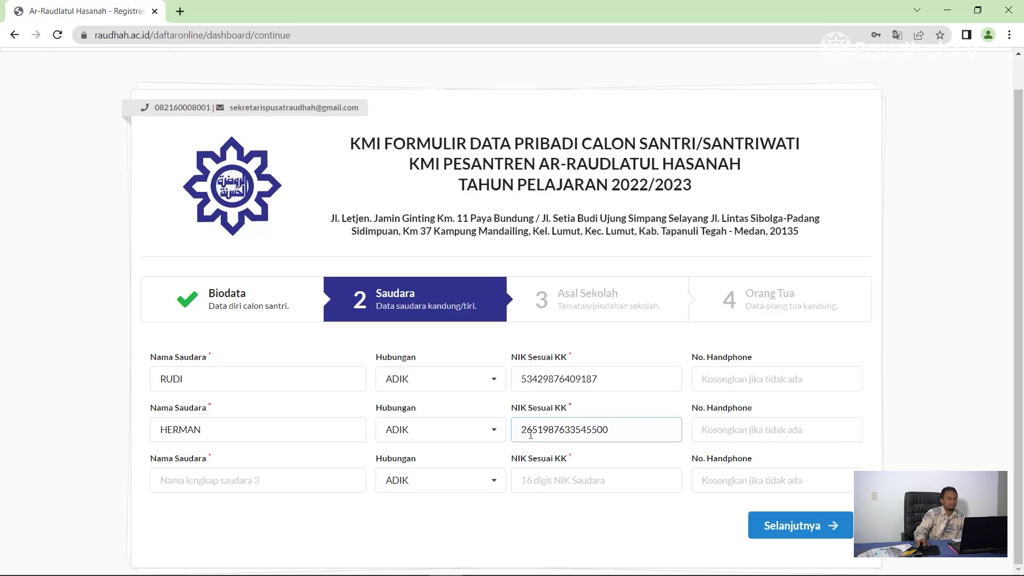
left_click(696, 432)
Step: Fill in the third sibling's name and NIK, then submit the Saudara step
left_click(215, 481)
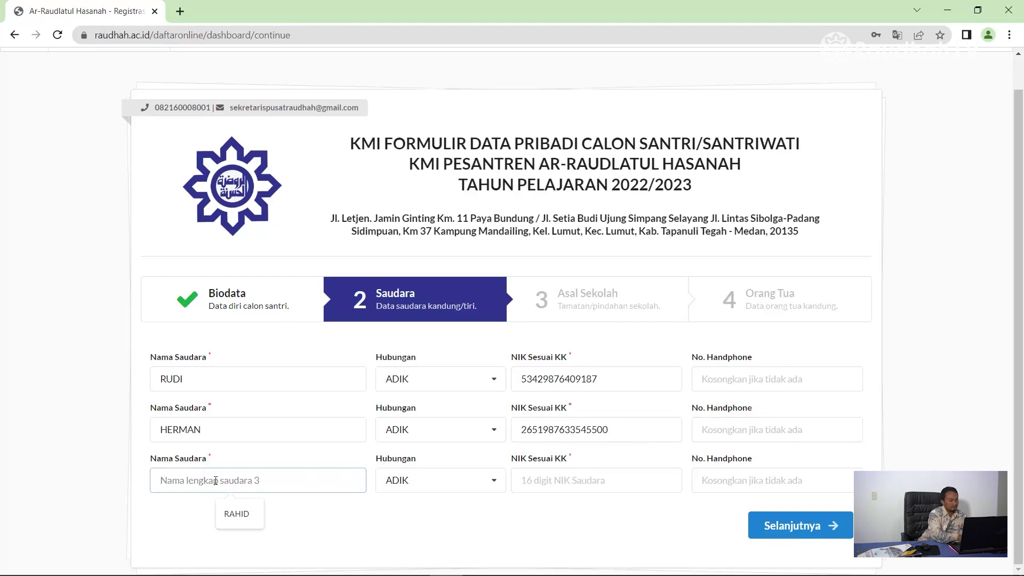
type("AHMAD")
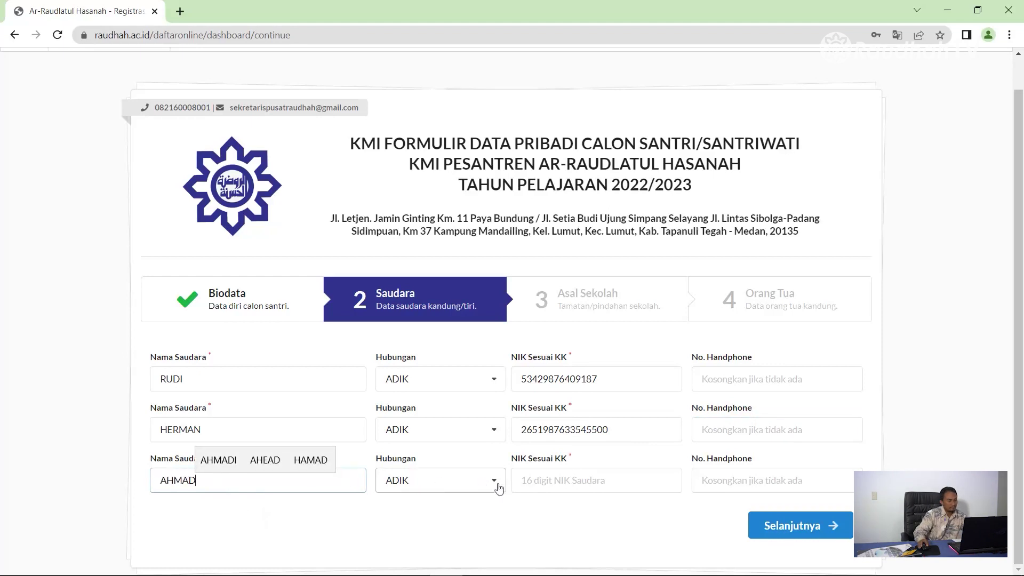
left_click(529, 479)
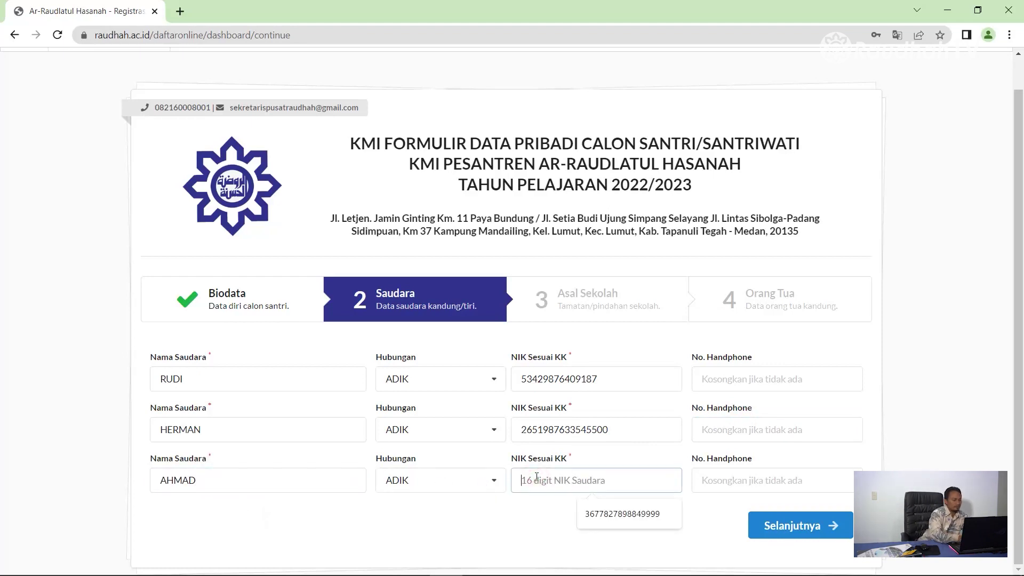
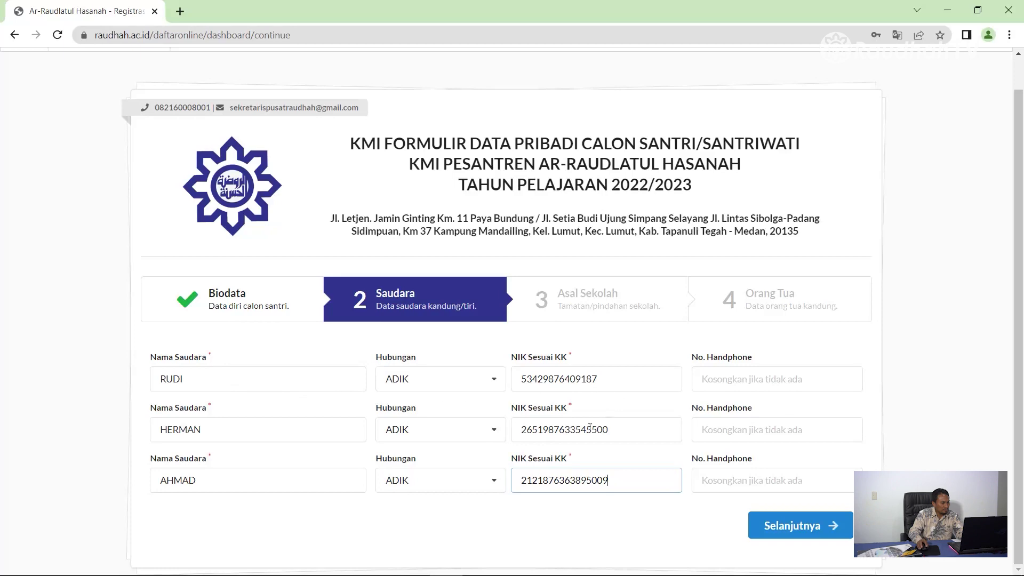
left_click(797, 527)
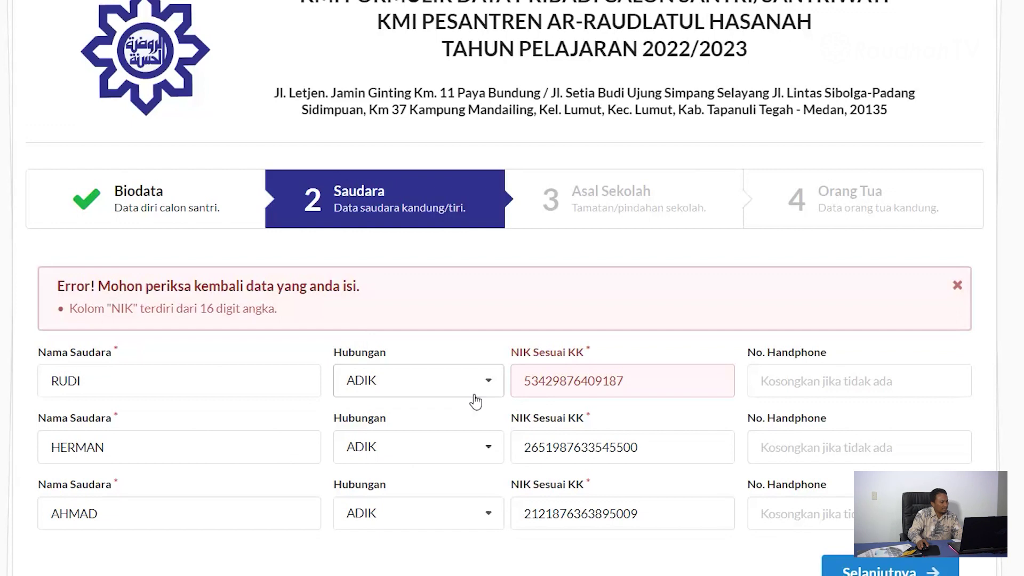
Step: Add the two missing digits to the first sibling's NIK and continue to Asal Sekolah
left_click(662, 377)
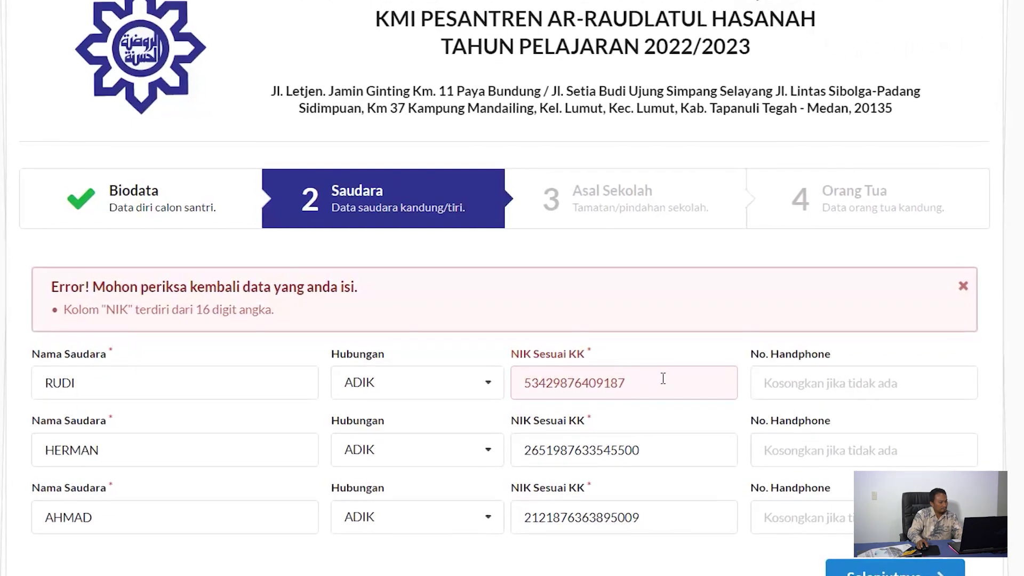
type("44")
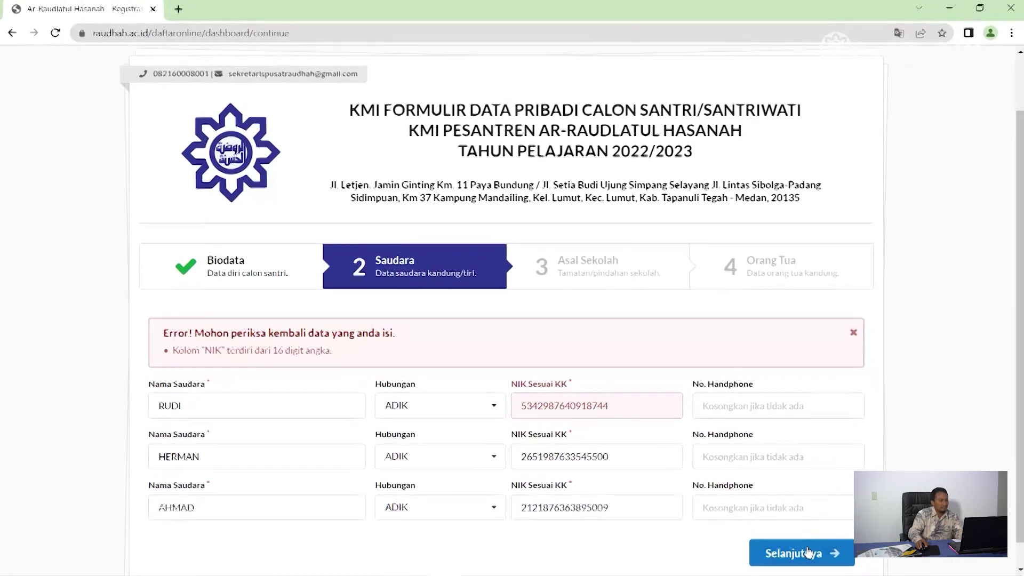
left_click(806, 553)
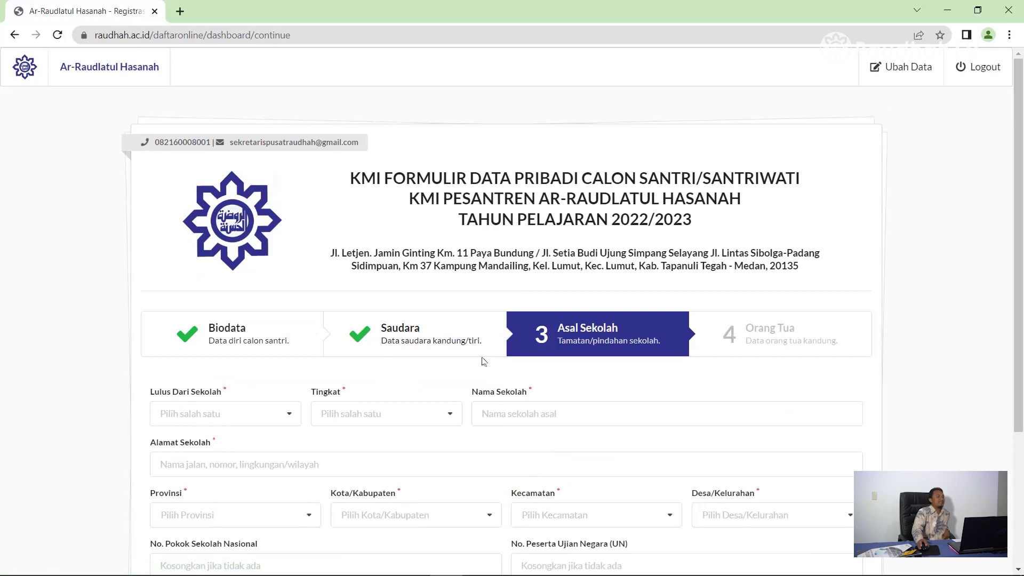
Step: Set the previous school as NEGERI SD named SD NEGERI at JL SETIA BUDI
scroll(590, 373, "down", 4)
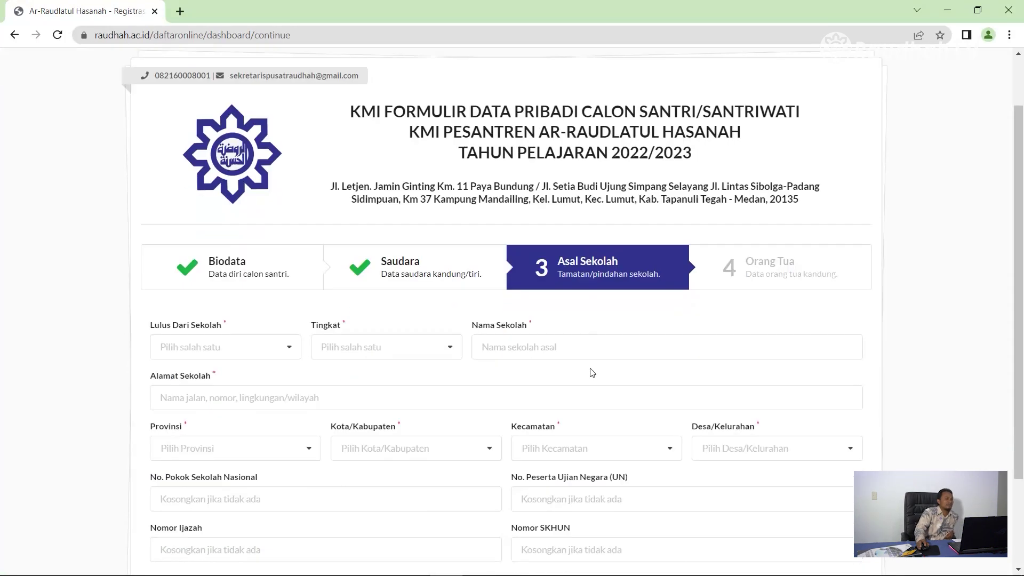
scroll(589, 368, "up", 3)
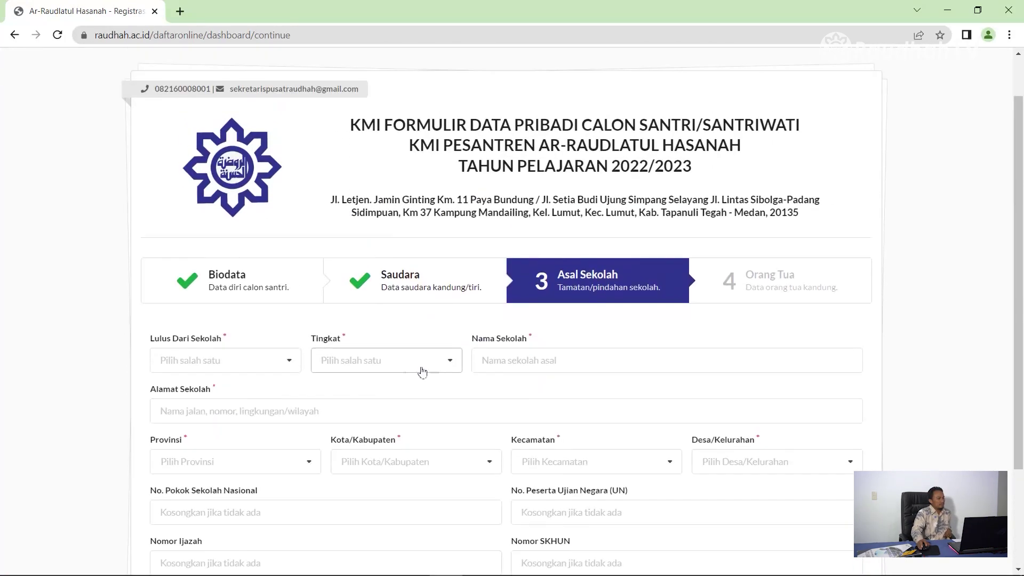
left_click(290, 361)
left_click(210, 392)
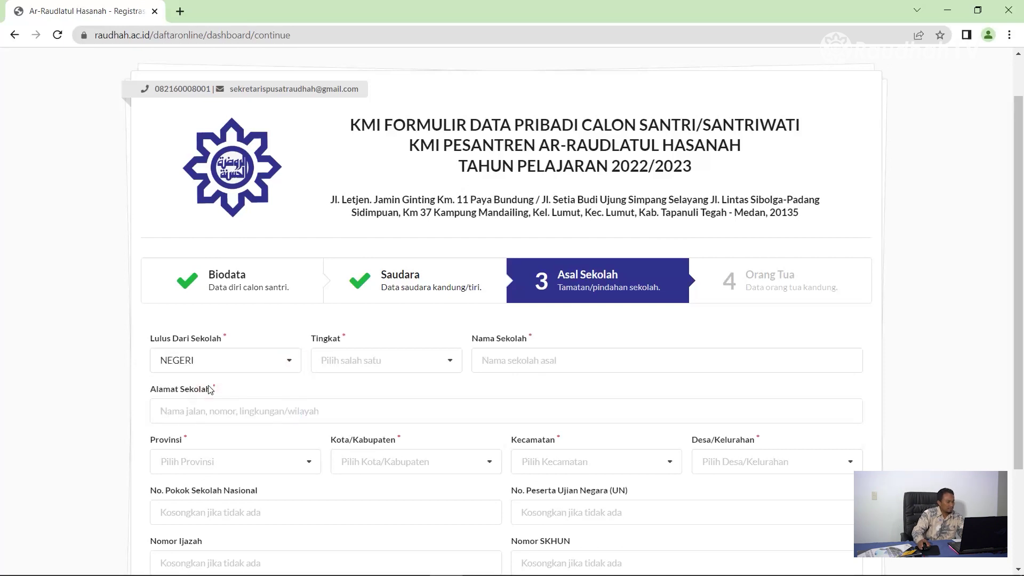
left_click(418, 363)
left_click(367, 390)
left_click(516, 353)
type("SD NEGERI")
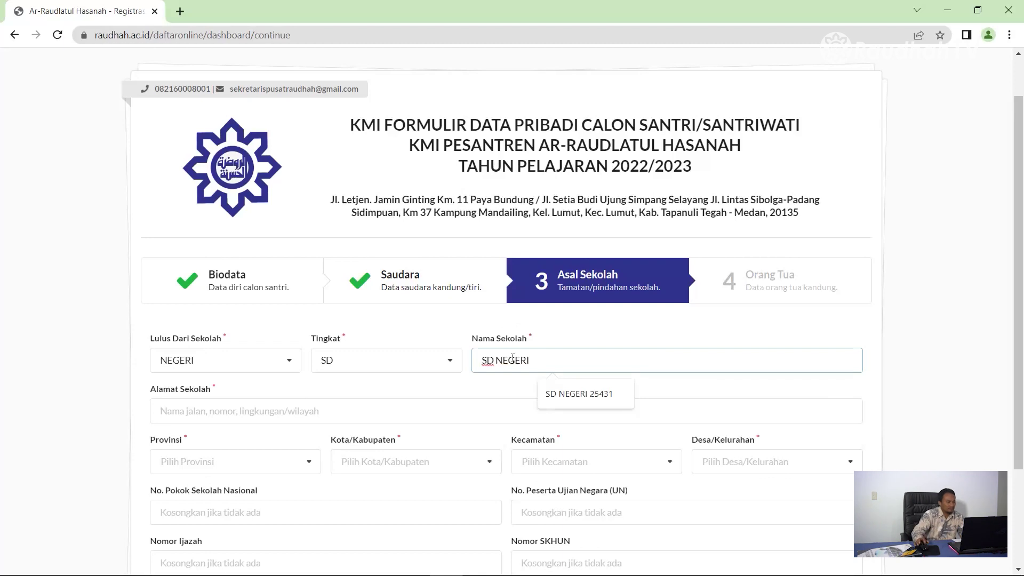
left_click(279, 407)
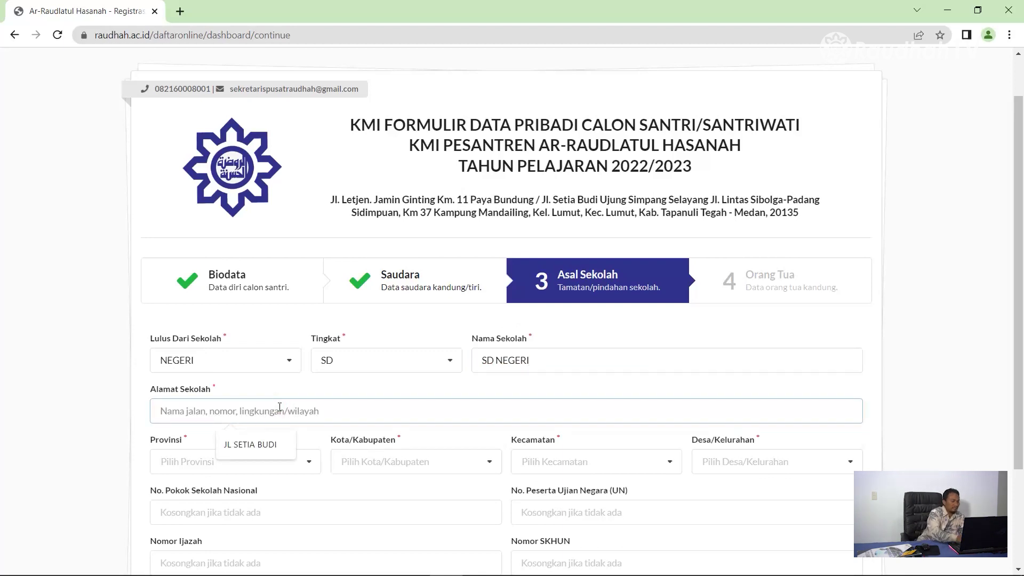
type("JL SET")
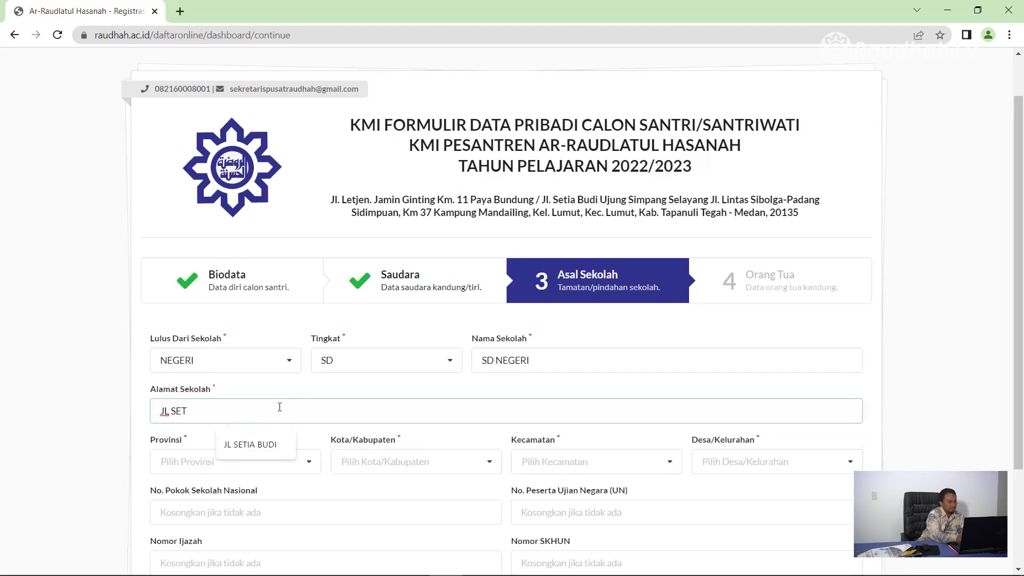
type("IA BUDI")
Step: Pick SUMATERA UTARA, KOTA MEDAN, MEDAN TUNTUNGAN and SIMPANG SELAYANG as the school location
left_click(299, 463)
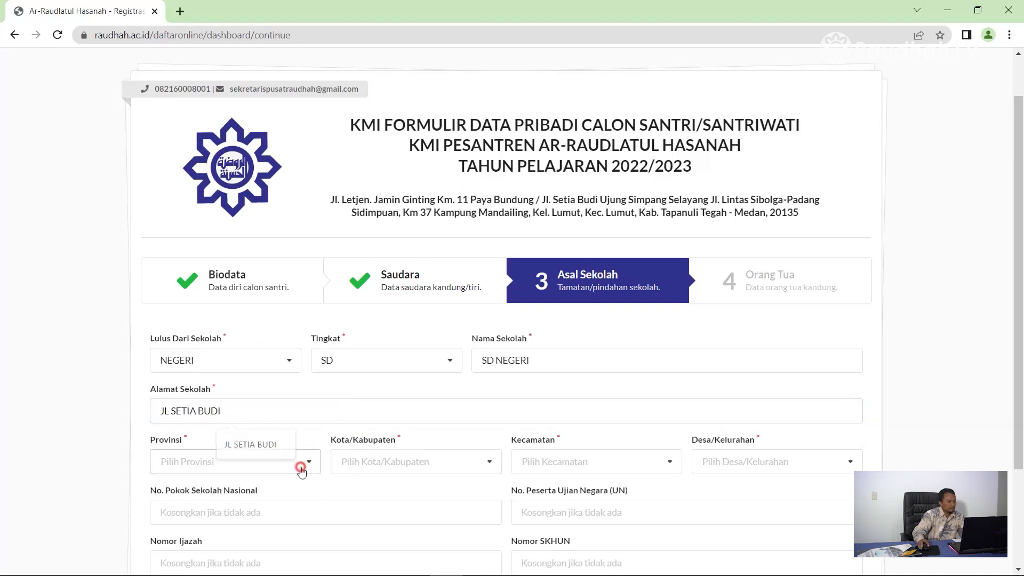
type("sum")
left_click(206, 412)
left_click(234, 462)
left_click(208, 436)
left_click(400, 461)
type("kota")
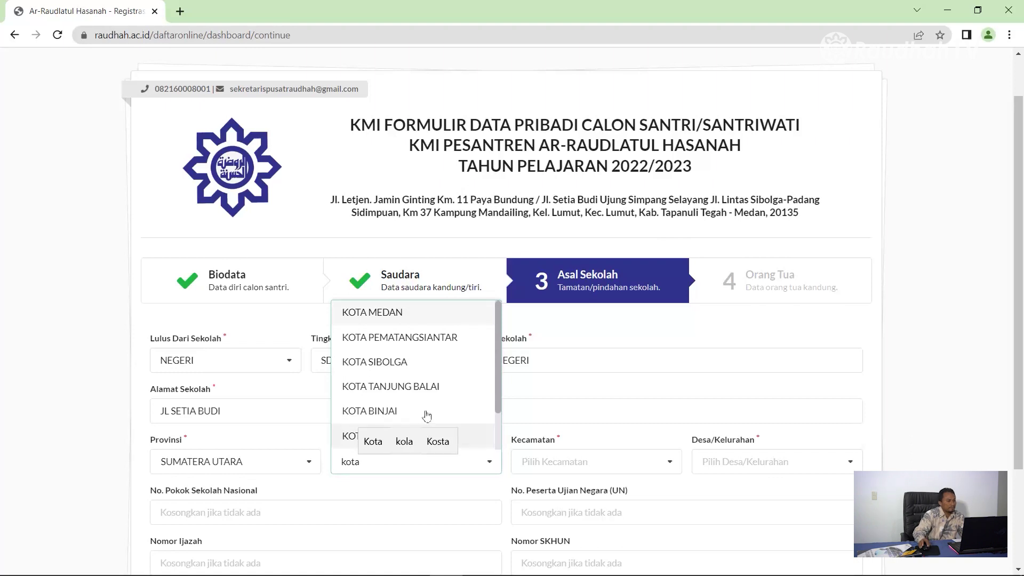
left_click(432, 312)
left_click(585, 460)
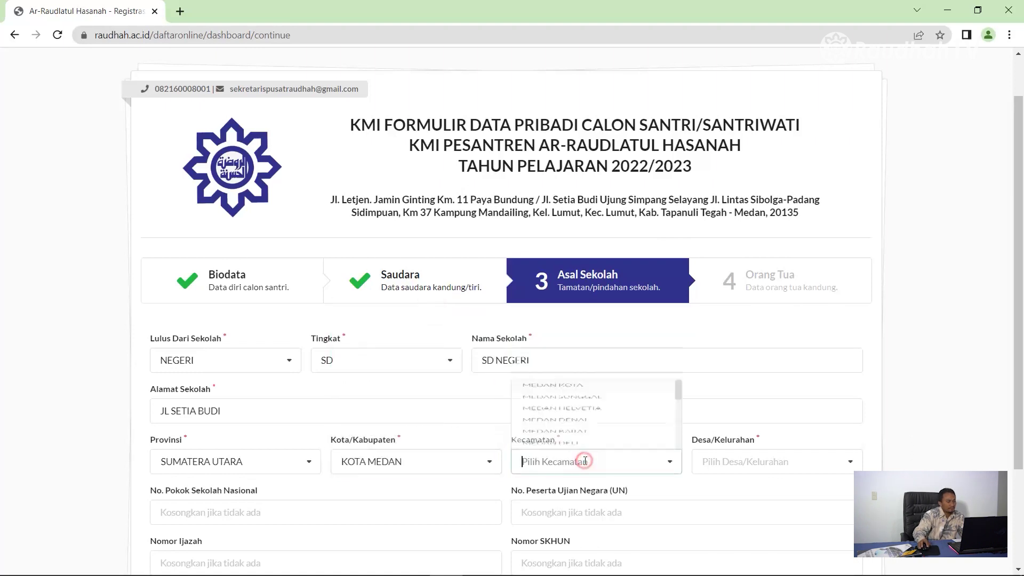
scroll(679, 342, "down", 3)
left_click(616, 349)
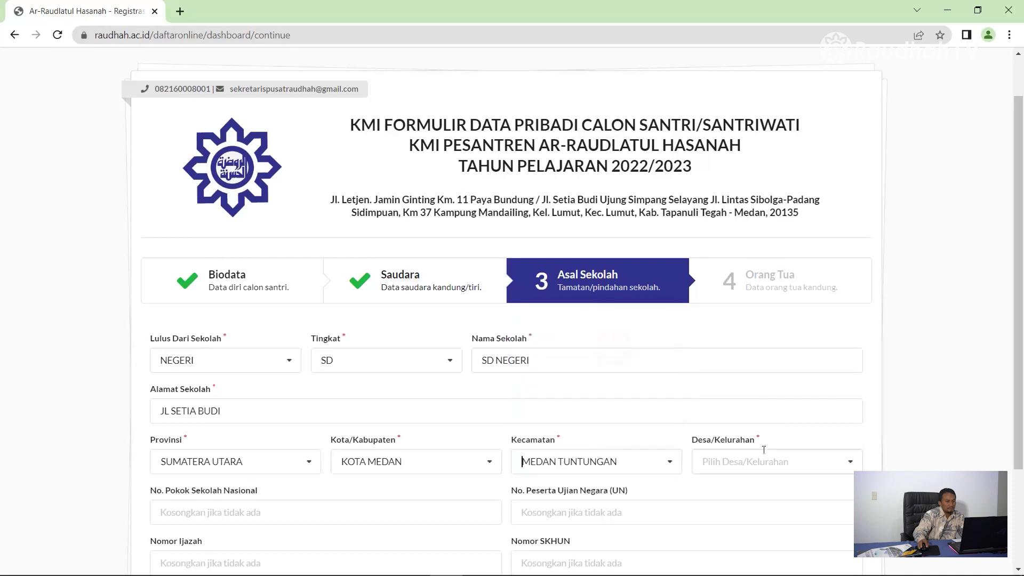
left_click(768, 460)
left_click(760, 344)
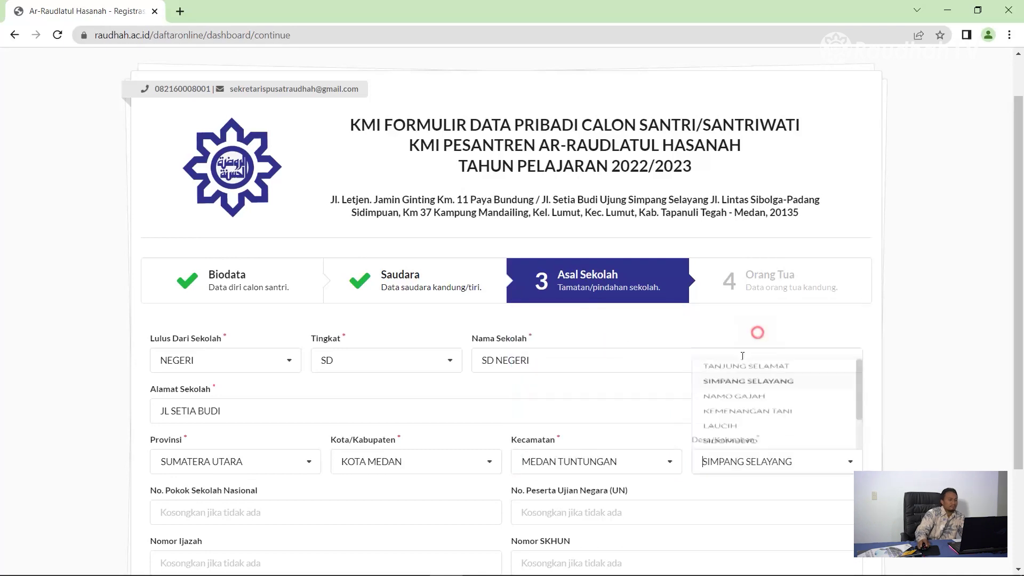
scroll(337, 438, "down", 3)
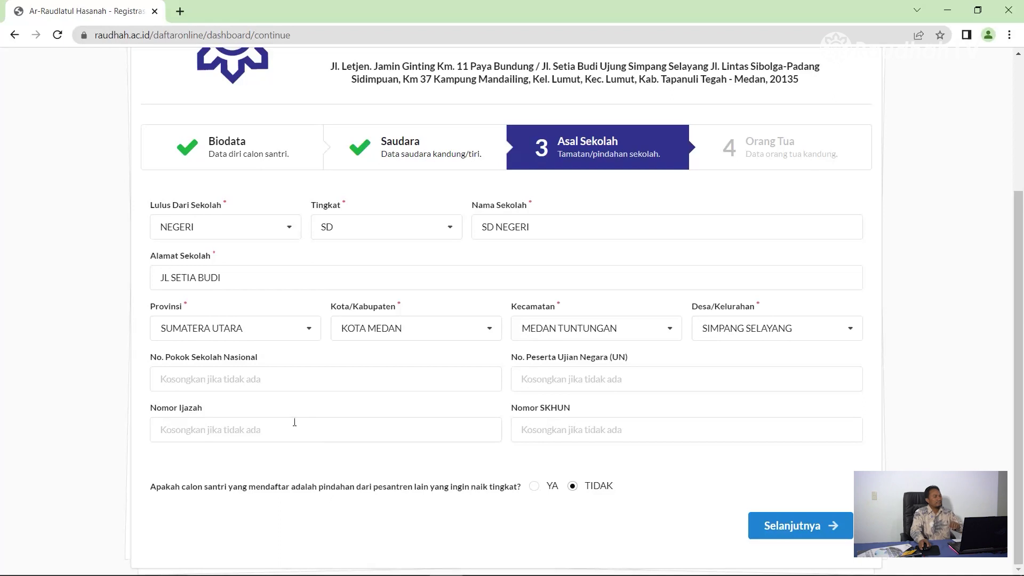
left_click(254, 373)
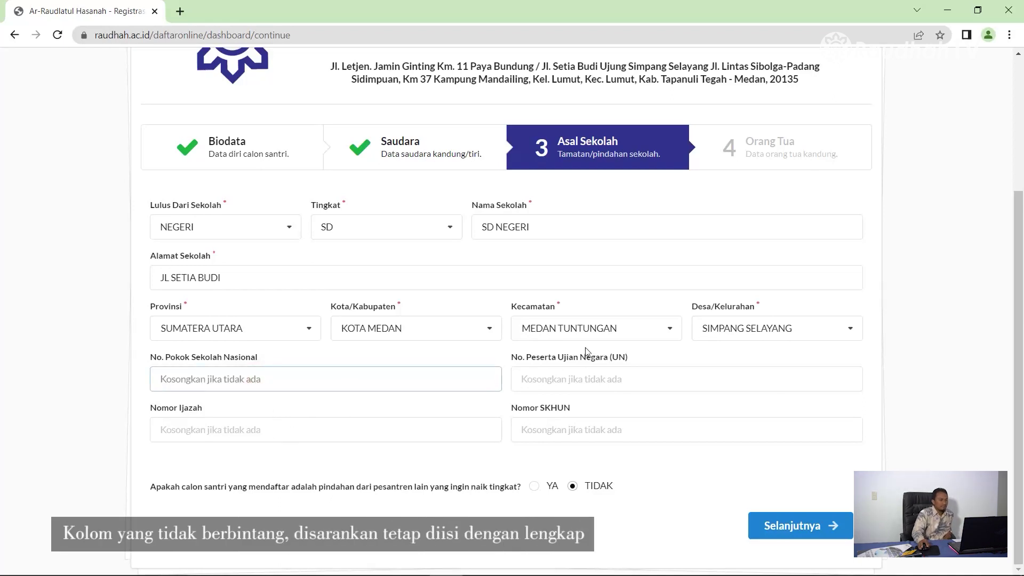
left_click(578, 378)
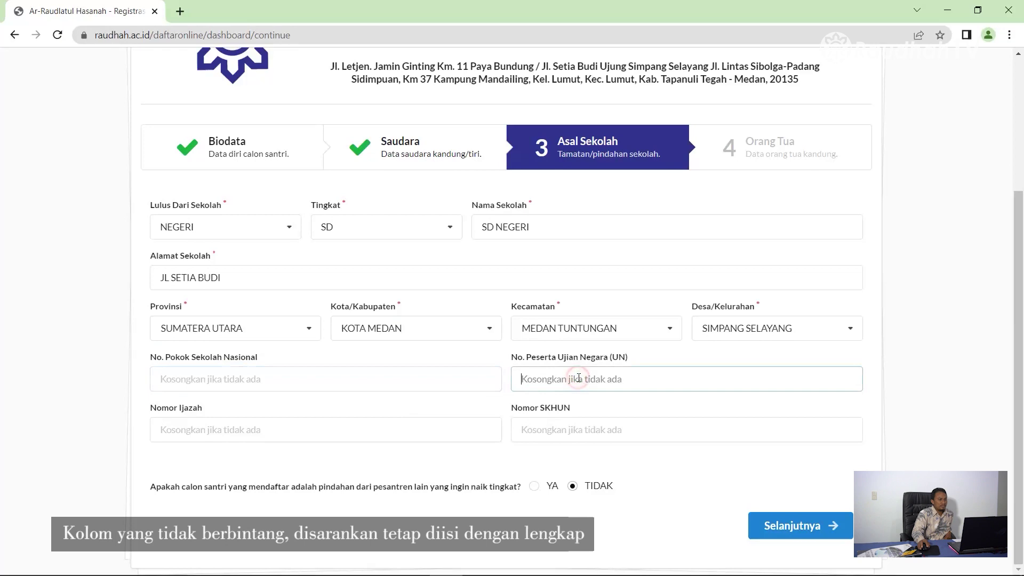
left_click(201, 435)
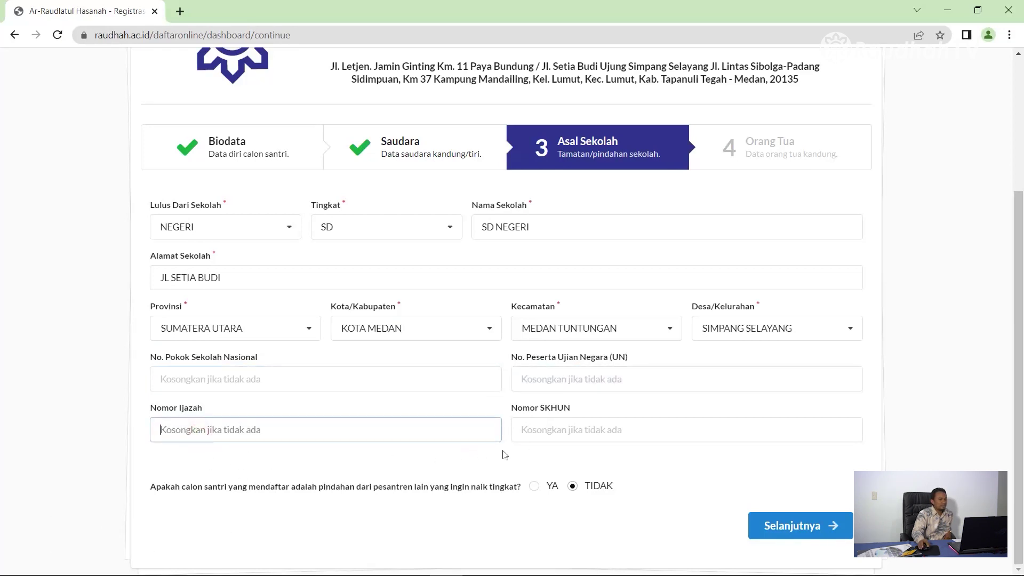
left_click(552, 421)
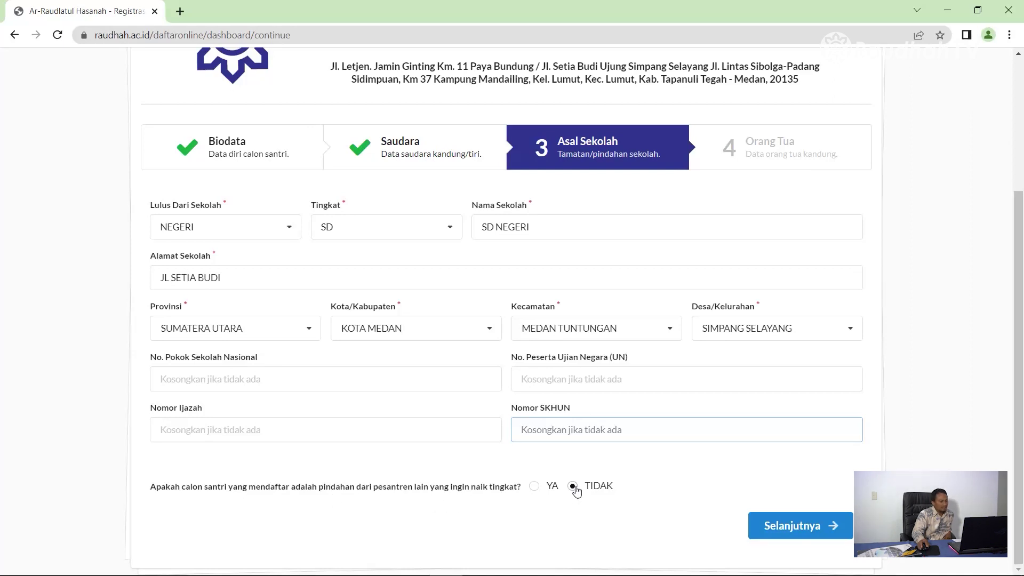
Step: Try YA on the transfer question, inspect its class, level and reason lists, then answer TIDAK
left_click(533, 486)
scroll(530, 494, "down", 5)
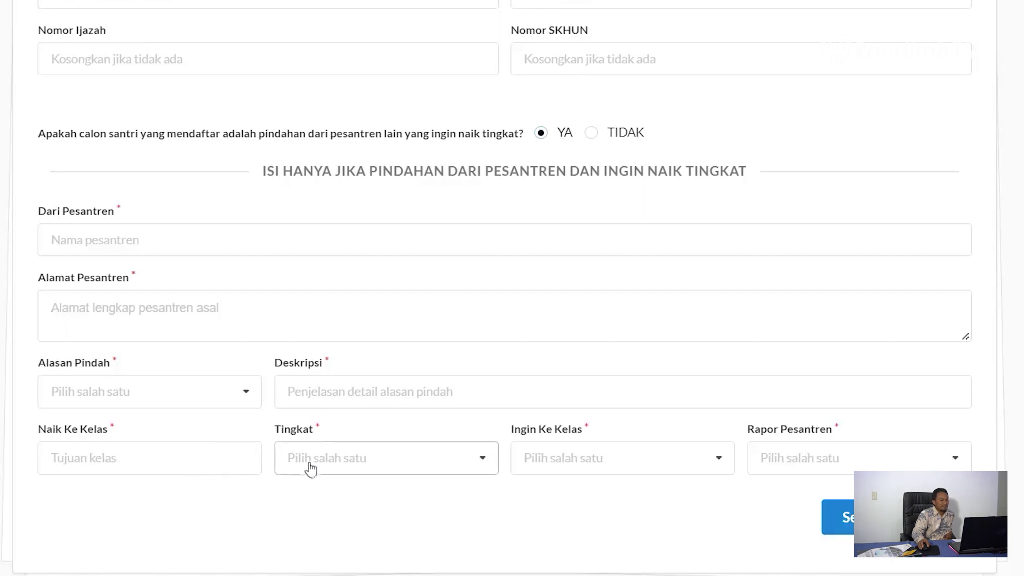
left_click(563, 472)
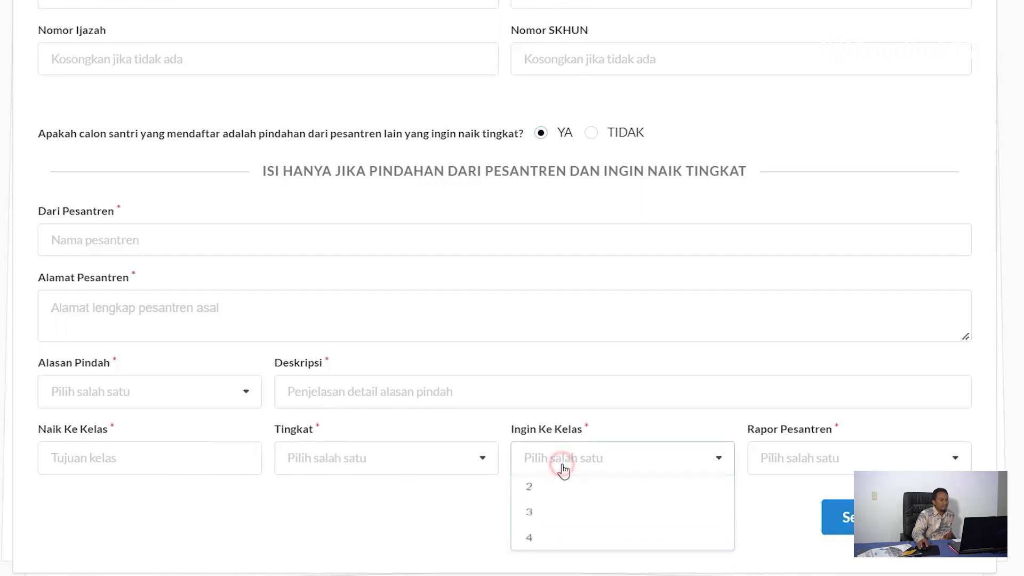
left_click(491, 469)
left_click(485, 463)
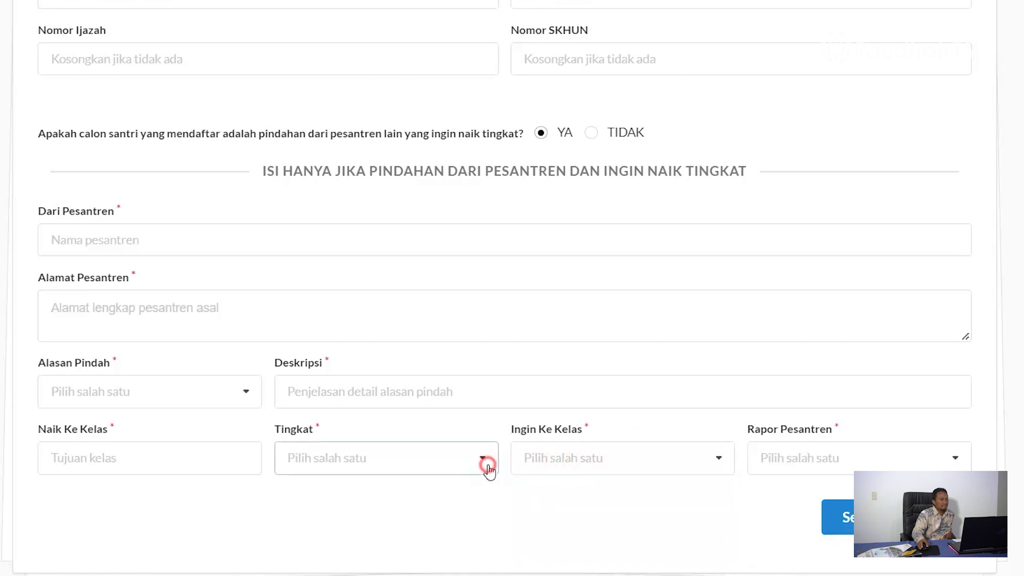
left_click(488, 464)
left_click(246, 393)
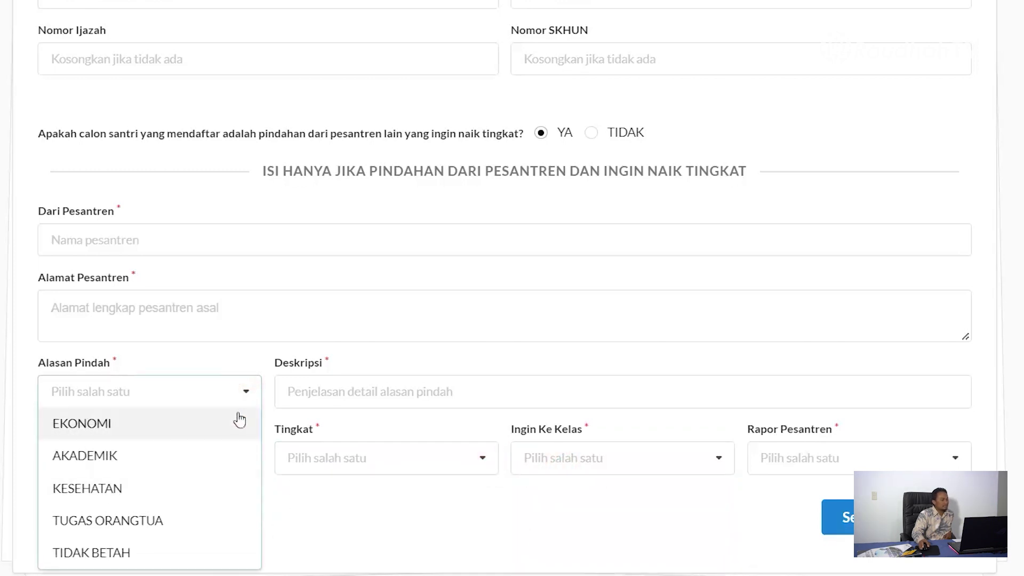
left_click(347, 299)
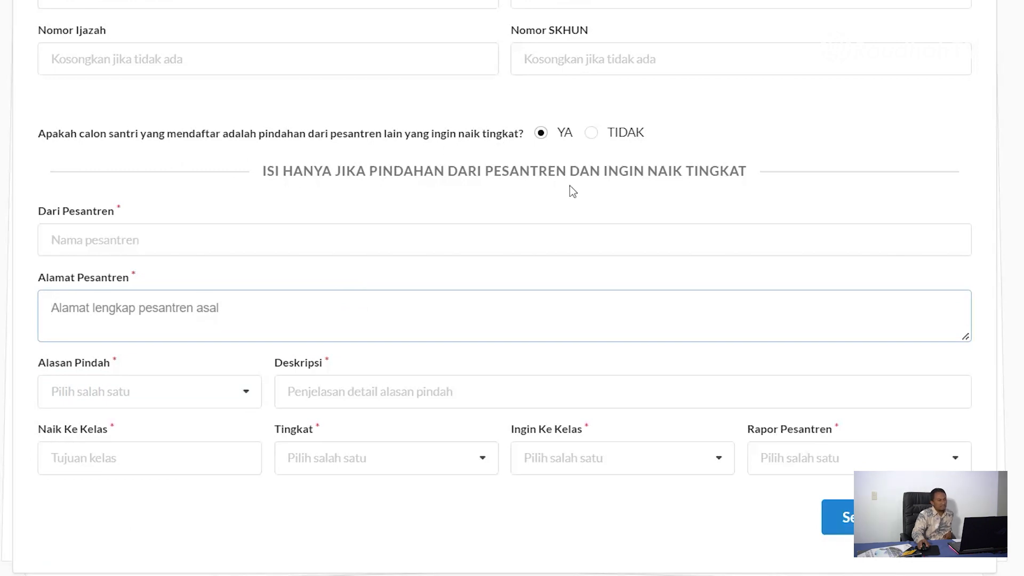
left_click(591, 133)
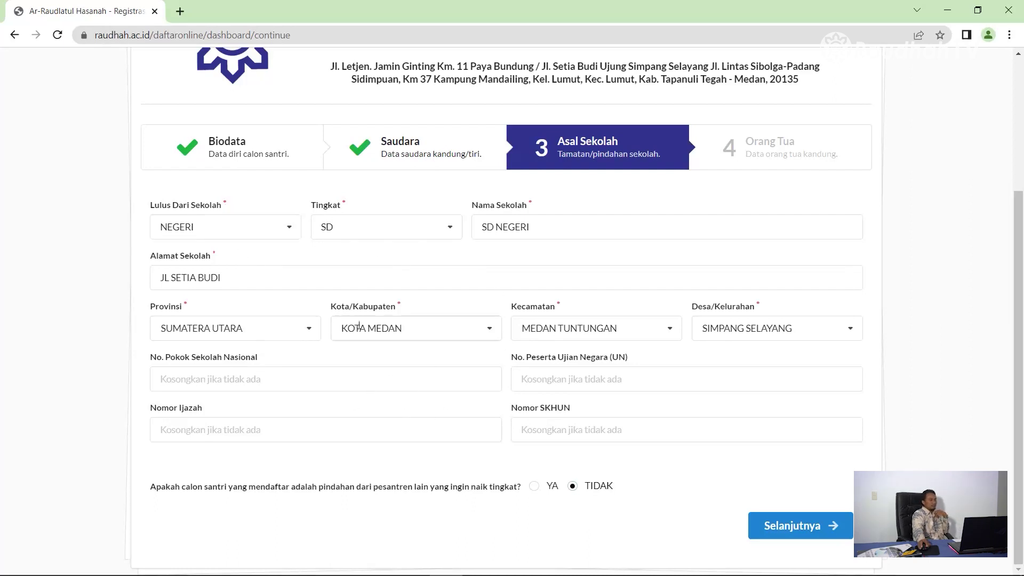
Step: Continue to step 4 Orang Tua, enter the father's full name and keep status MASIH HIDUP
left_click(814, 523)
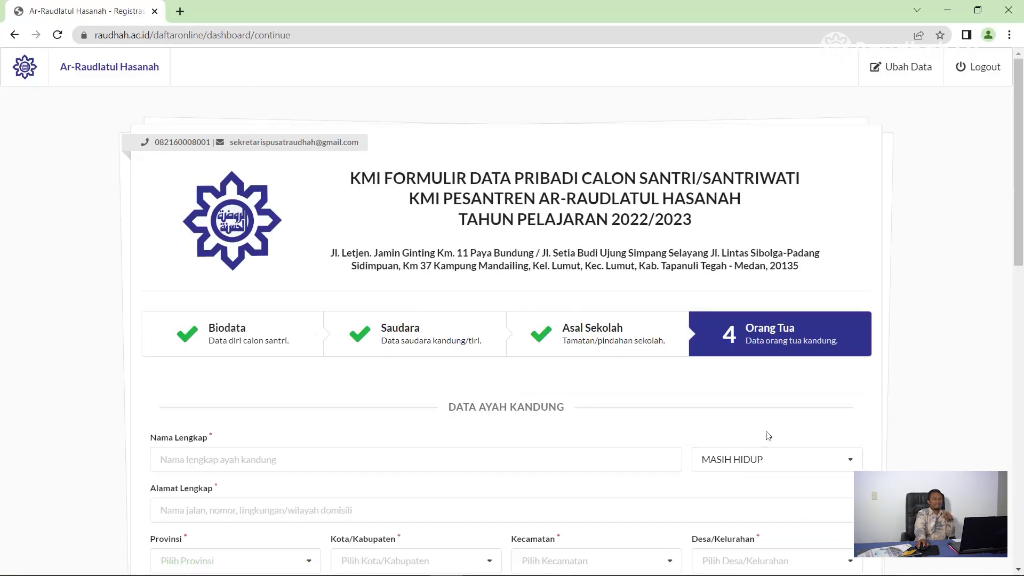
scroll(771, 377, "down", 3)
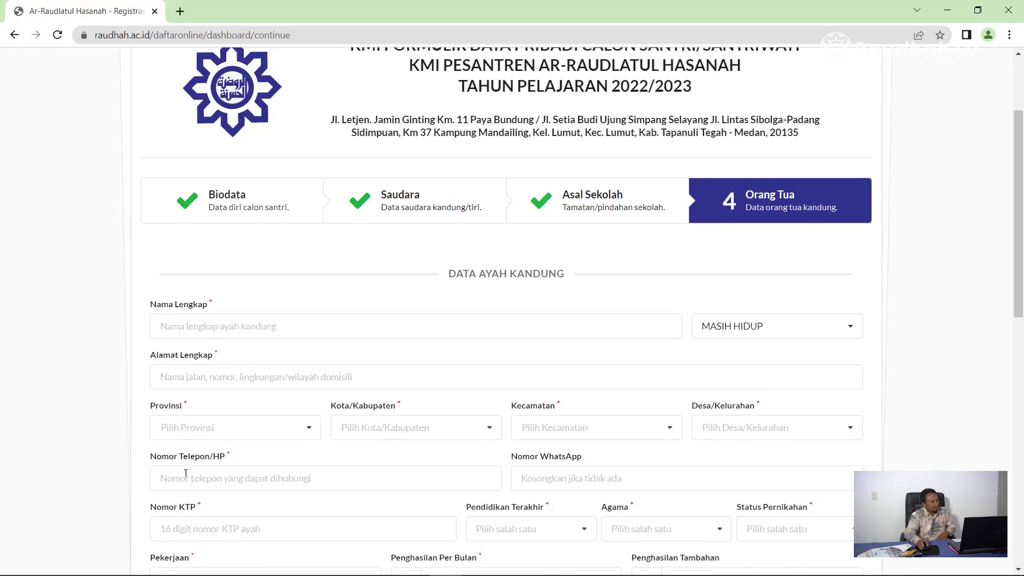
left_click(219, 325)
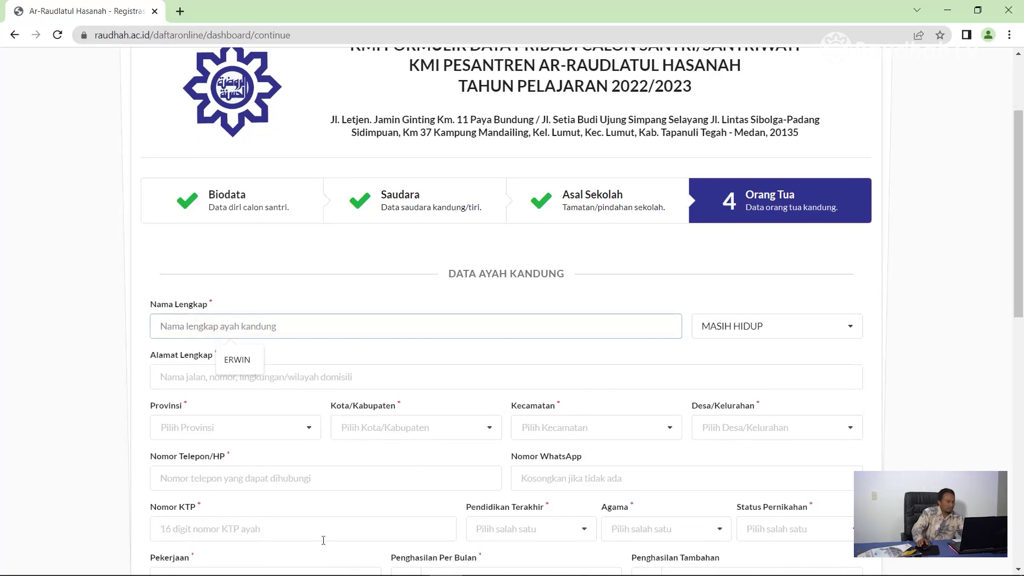
type("ERWIN")
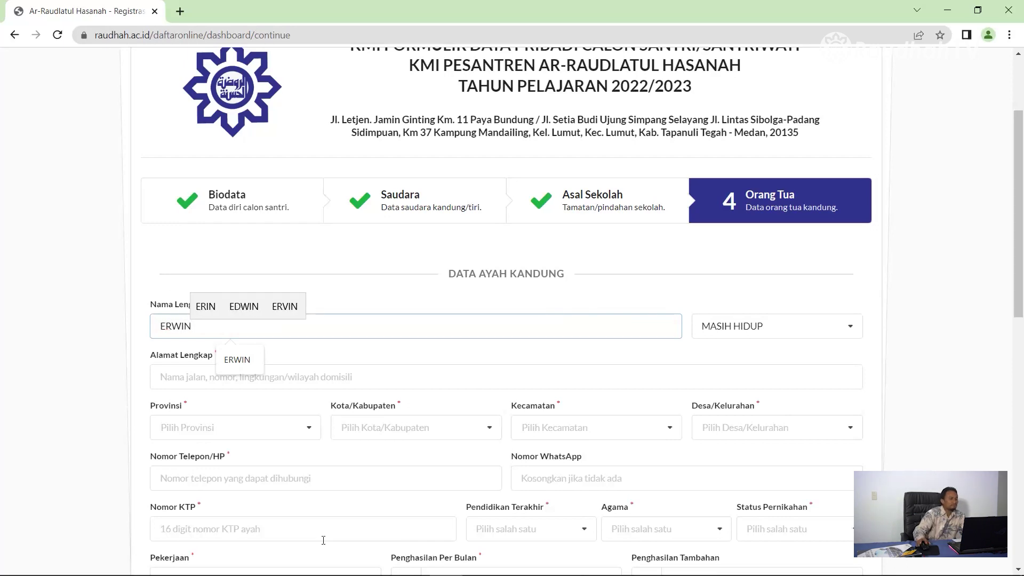
left_click(852, 327)
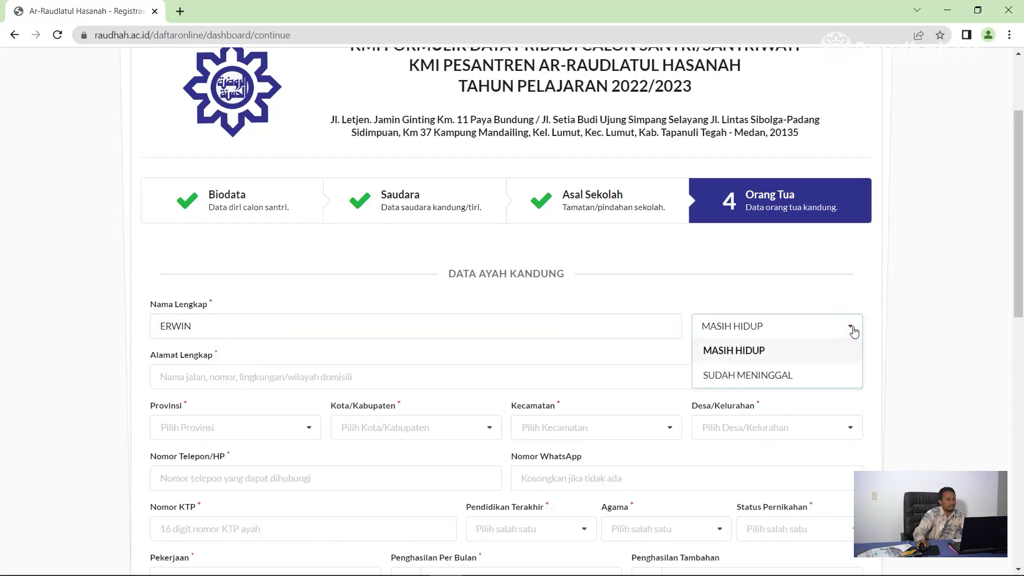
left_click(821, 347)
left_click(283, 383)
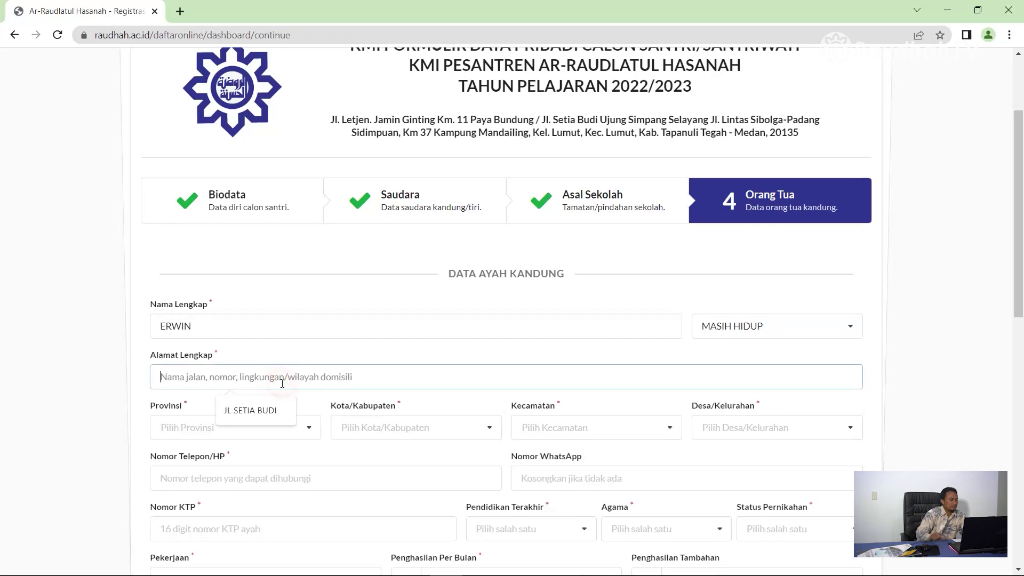
Step: Enter the father's street address and set his province to SUMATERA UTARA
type("JL SETIA BUDI")
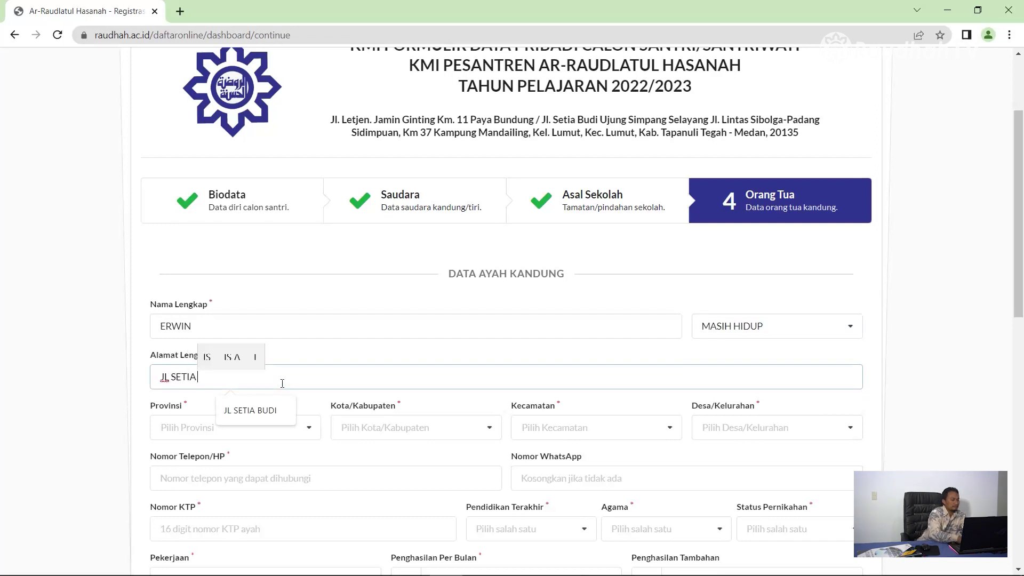
left_click(309, 429)
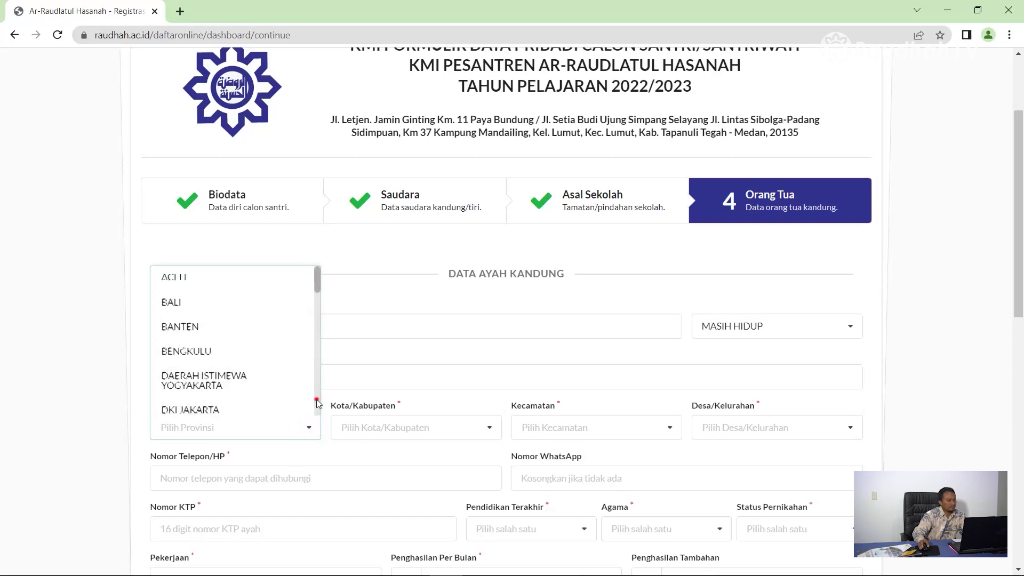
left_click(316, 401)
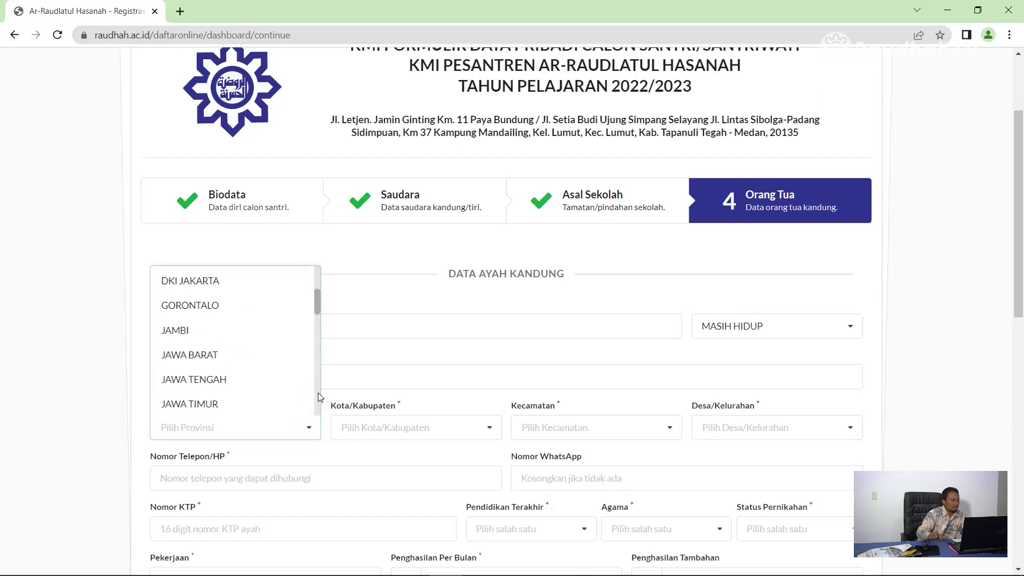
left_click(233, 431)
type("s")
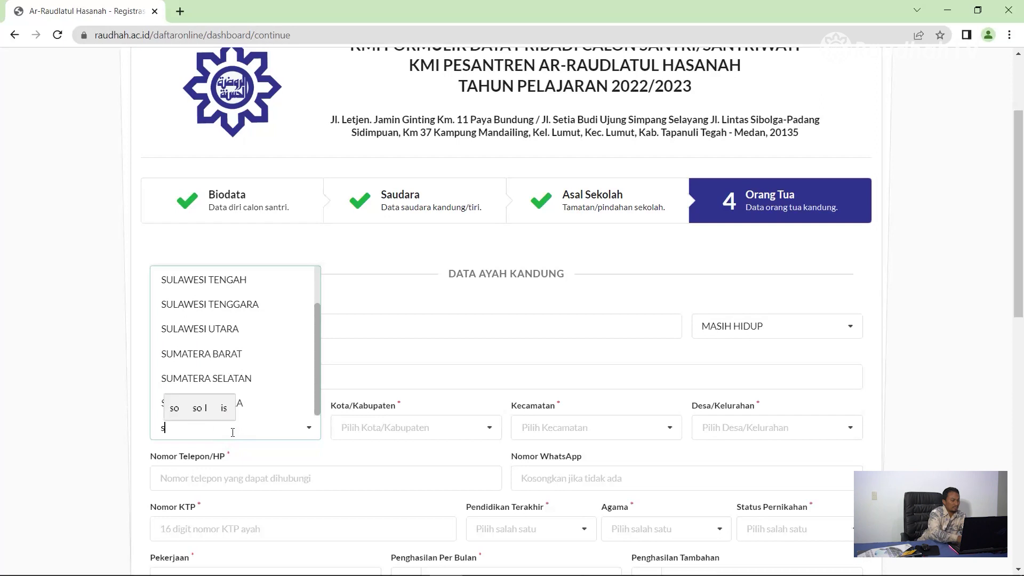
type("uma")
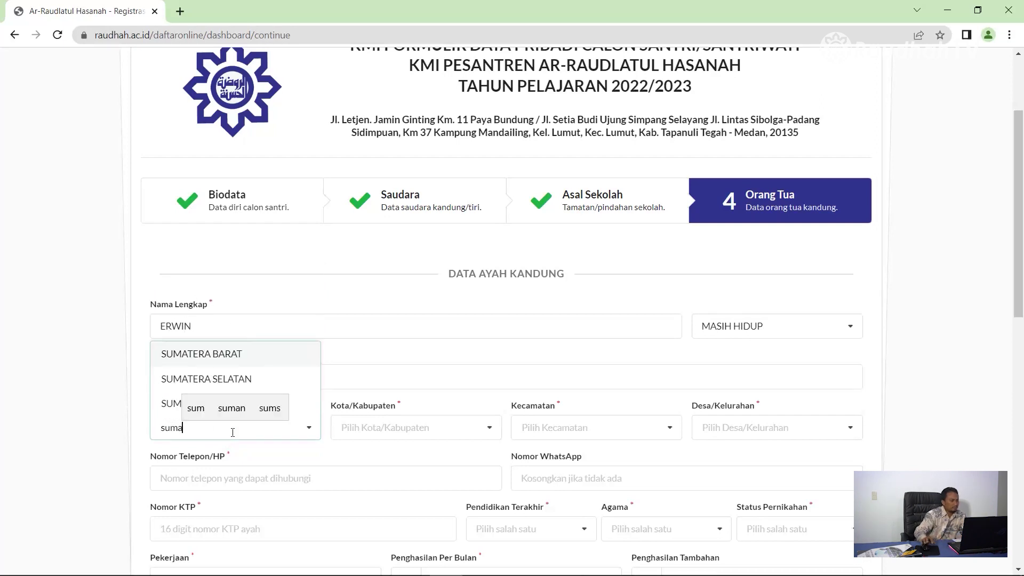
left_click(275, 379)
left_click(309, 427)
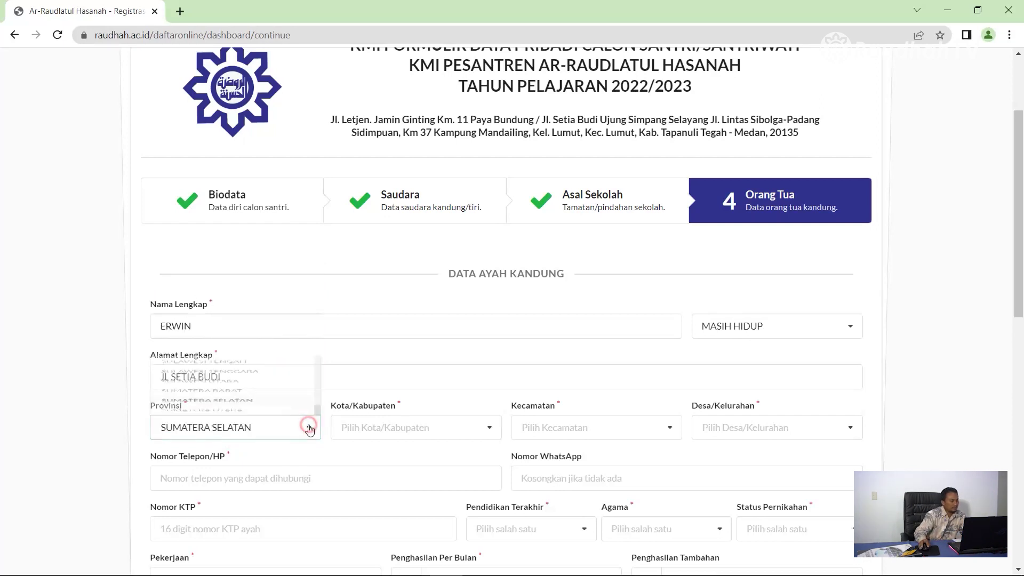
left_click(243, 408)
Step: Set the father's city to KOTA MEDAN, district MEDAN TUNTUNGAN and village SIMPANG SELAYANG
left_click(384, 427)
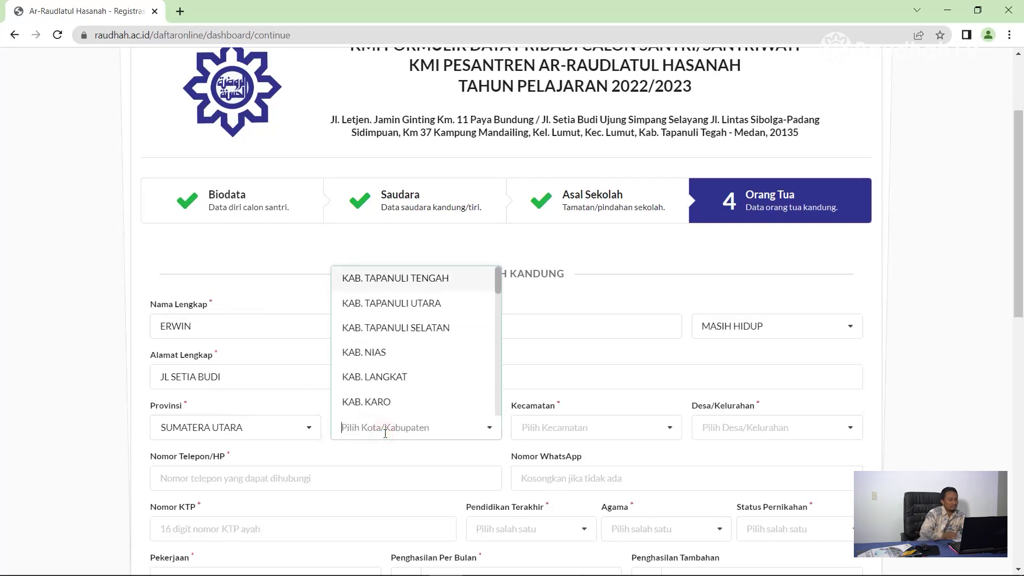
type("kota")
left_click(458, 281)
left_click(669, 427)
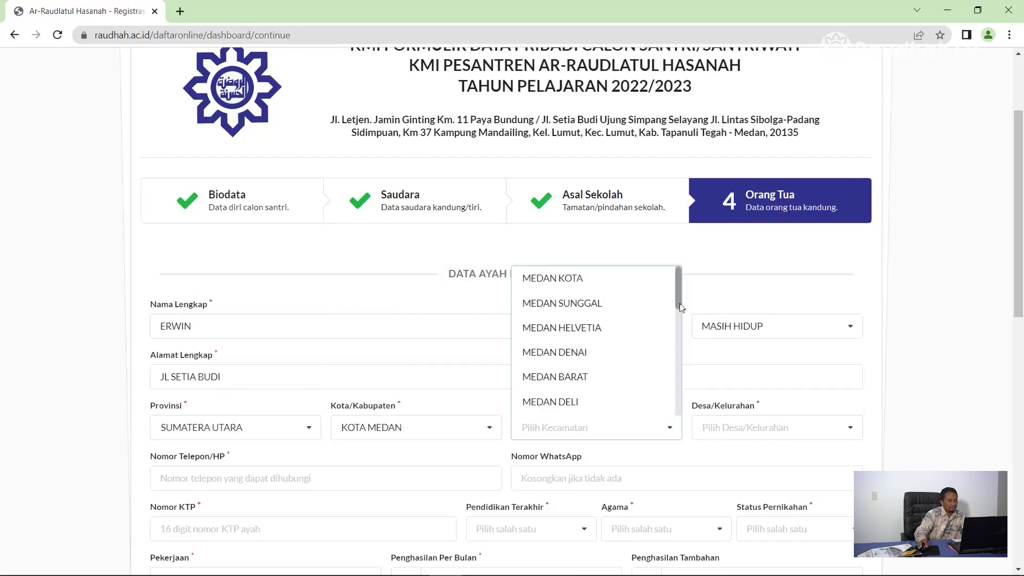
scroll(674, 336, "down", 2)
left_click(631, 297)
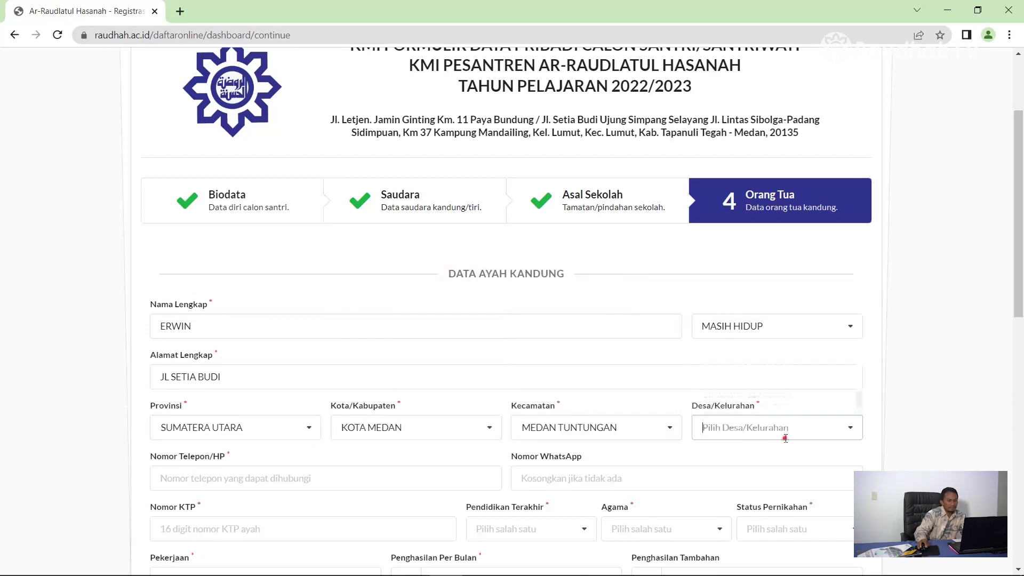
left_click(773, 427)
left_click(810, 303)
scroll(256, 341, "down", 2)
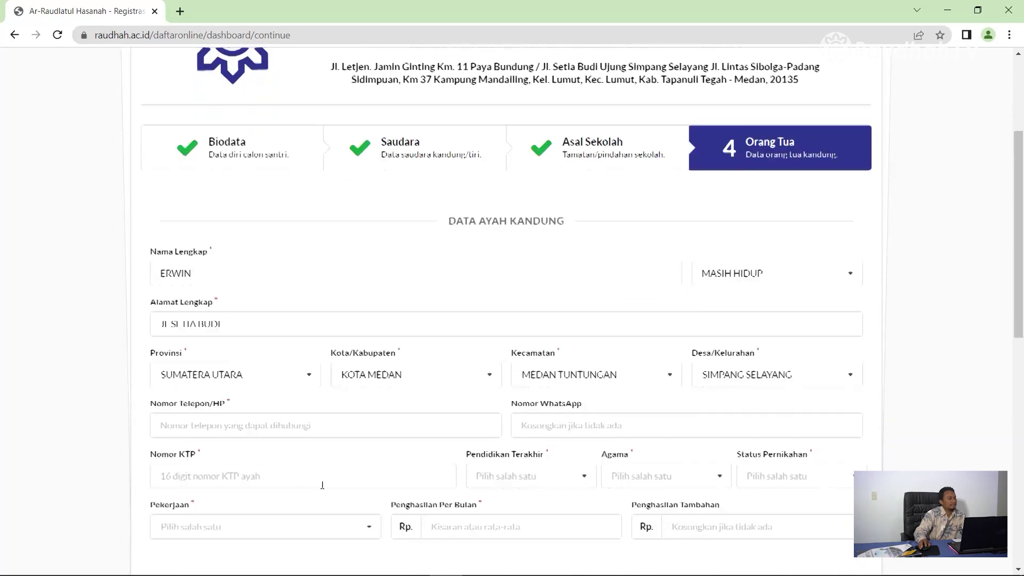
Step: Fill in the father's phone number, WhatsApp number and KTP number
left_click(224, 341)
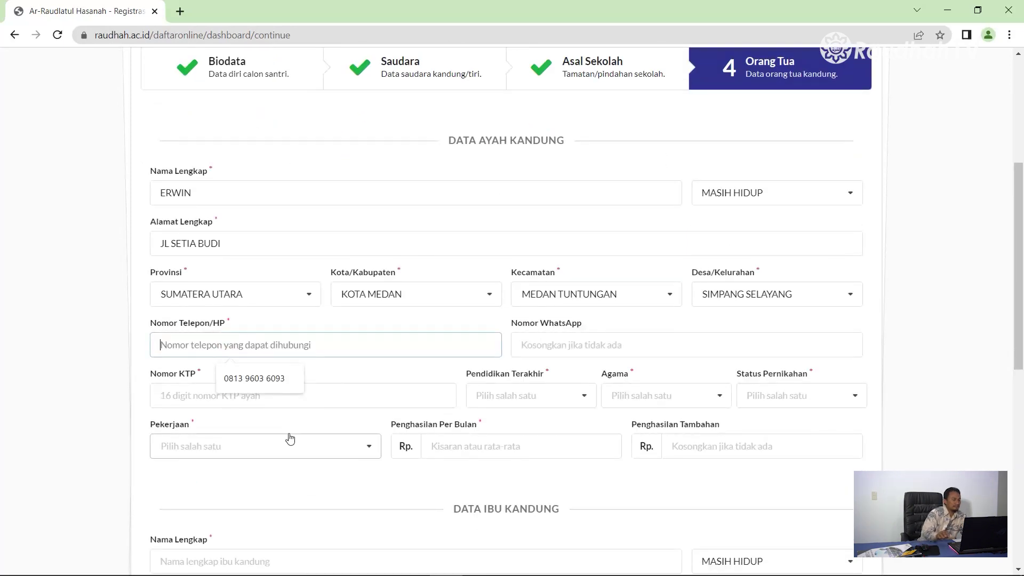
type("0813")
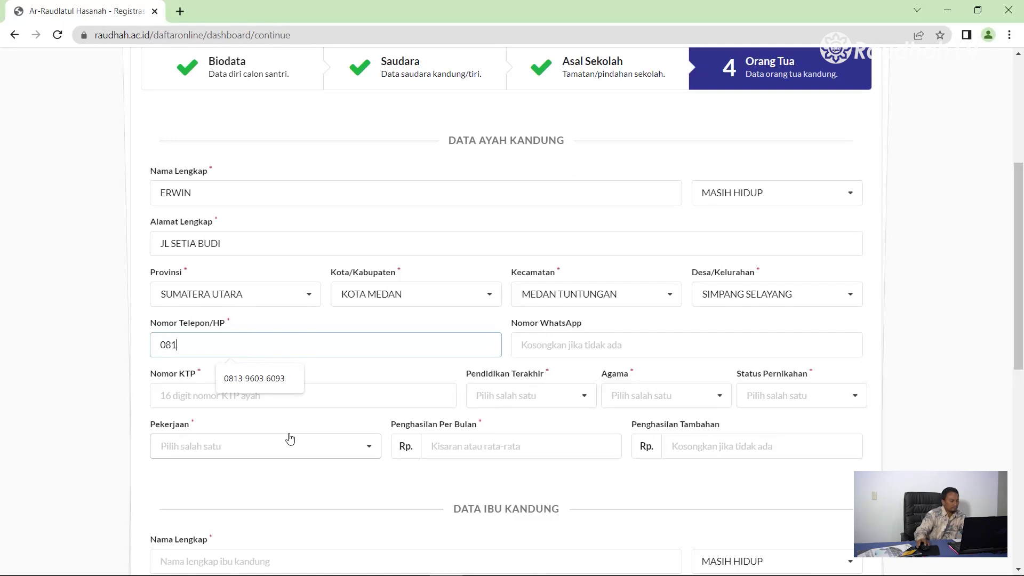
left_click(276, 379)
left_click(642, 352)
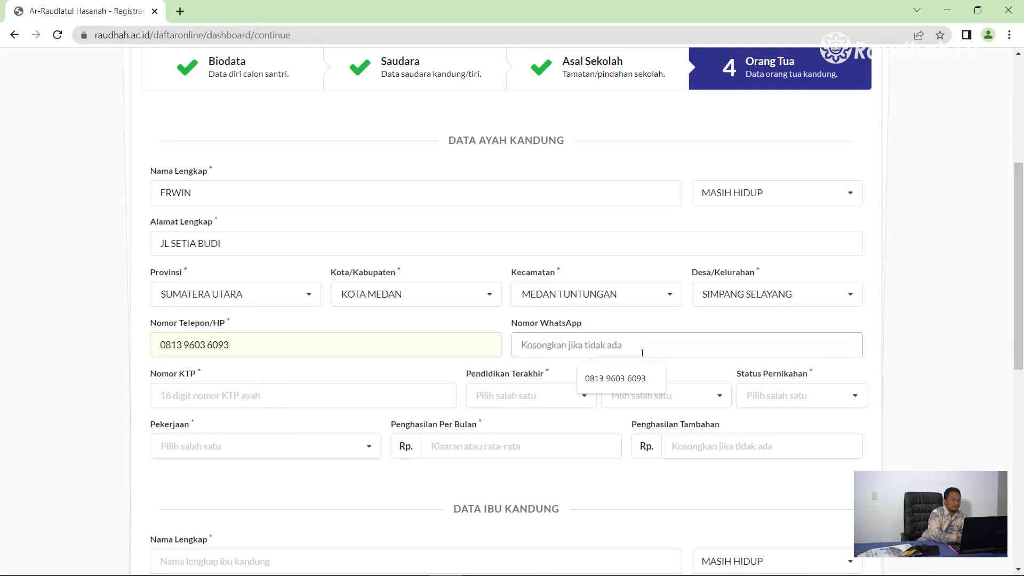
left_click(237, 400)
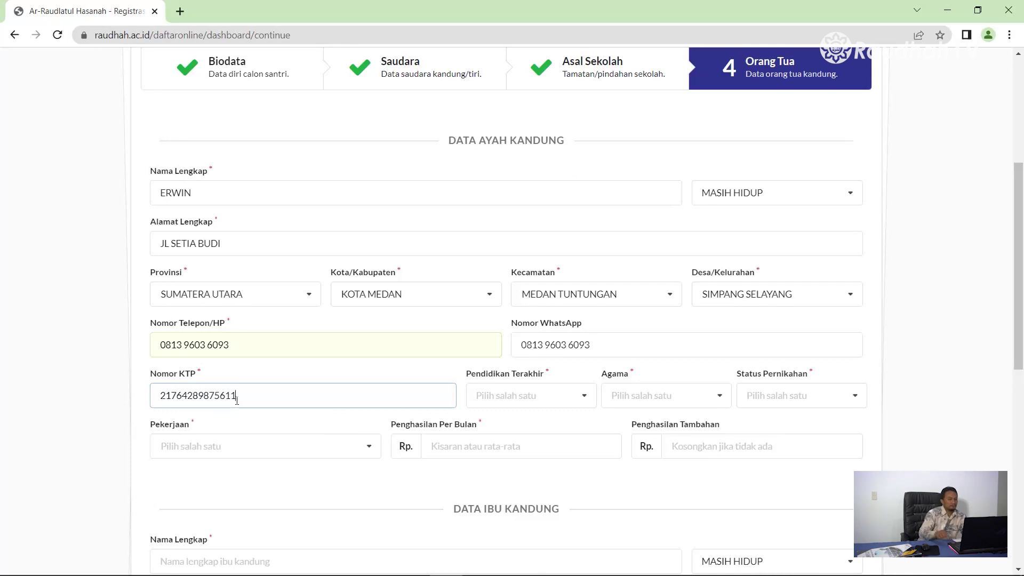
Step: Set the father's education to S1, religion ISLAM and marriage status TIDAK CERAI
left_click(585, 396)
left_click_drag(593, 443, 549, 512)
left_click(532, 493)
left_click(721, 399)
left_click(656, 420)
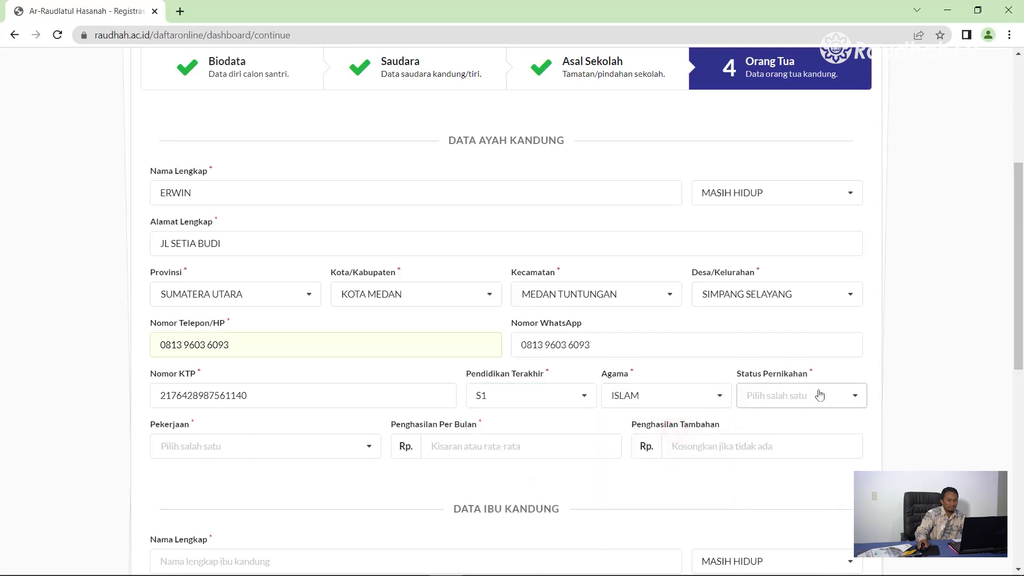
left_click(860, 402)
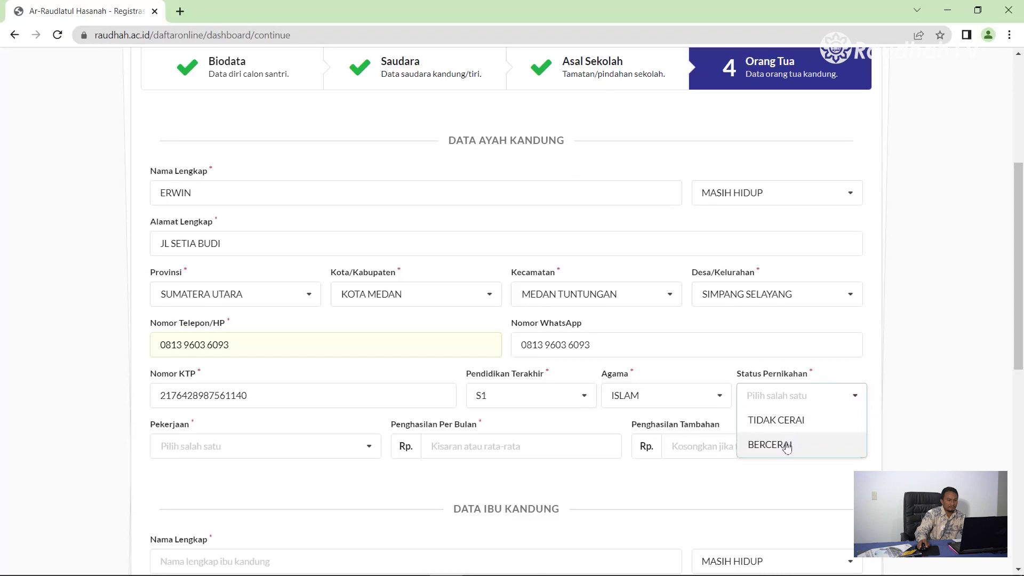
left_click(779, 420)
Step: Set the father's occupation to GURU and monthly income to 2.500.000
left_click(295, 454)
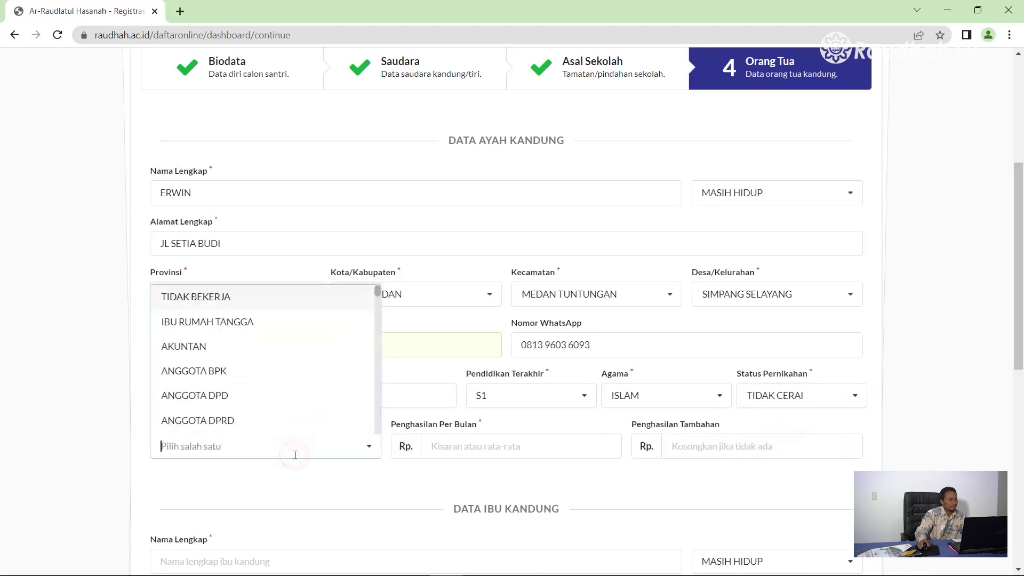
type("gu")
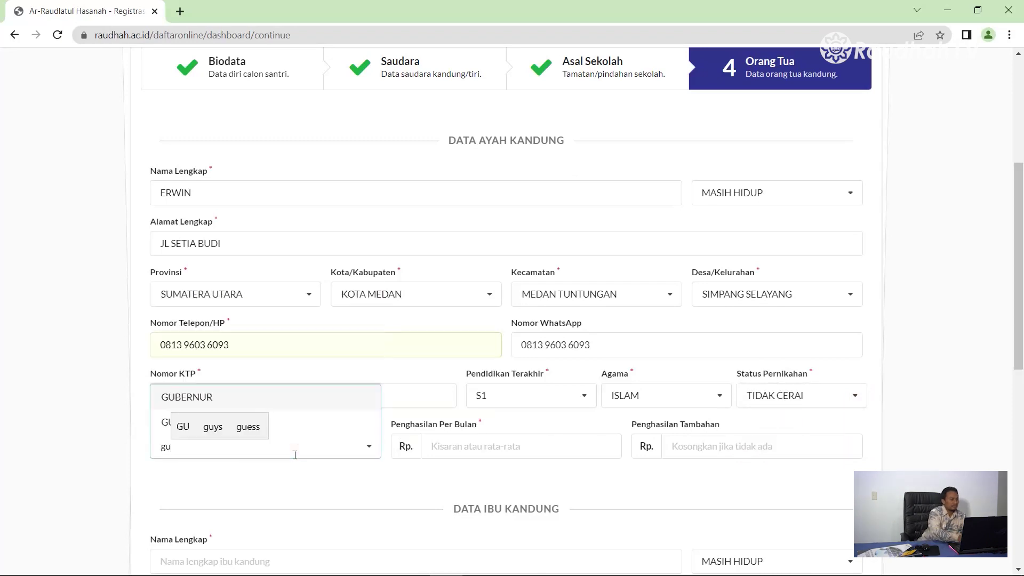
type("ru")
key("Return")
left_click(352, 477)
left_click(433, 452)
type("2.500.000")
left_click(684, 447)
scroll(683, 456, "down", 4)
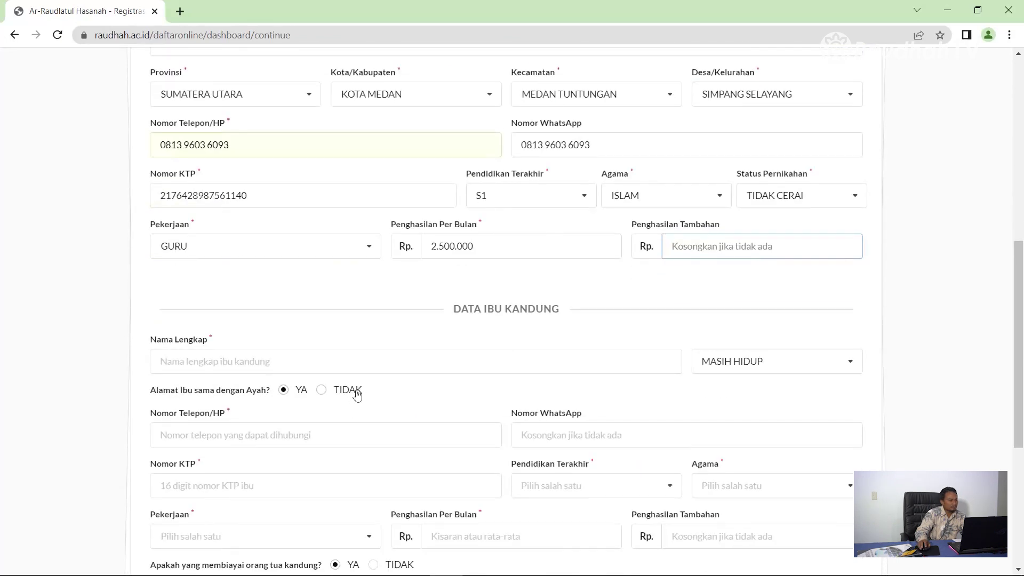
scroll(356, 395, "down", 3)
Step: Enter the mother's full name and mark her address as the same as the father's
left_click(199, 233)
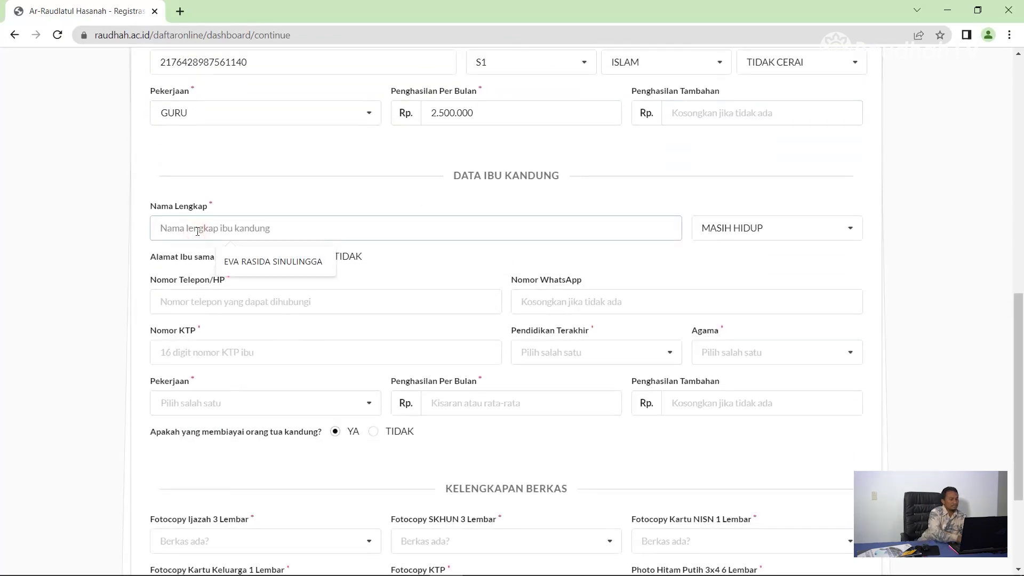
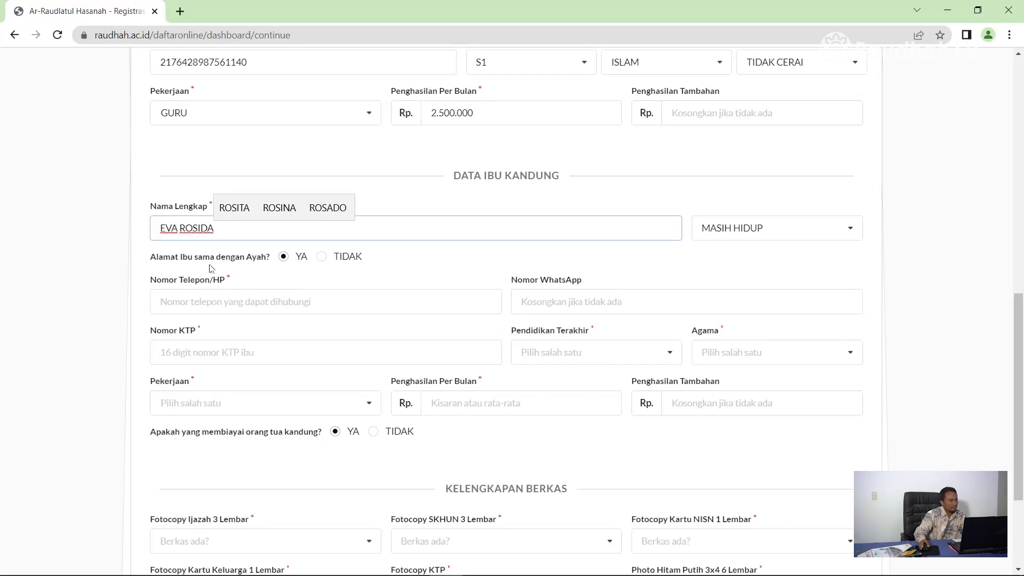
left_click(322, 257)
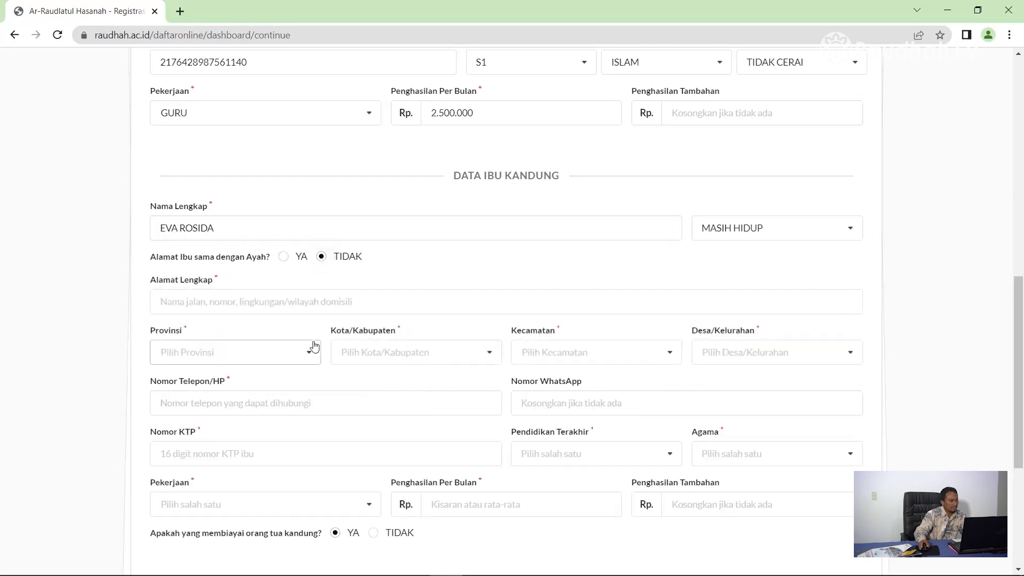
left_click(284, 258)
Step: Fill in the mother's phone number, WhatsApp number and KTP number
left_click(206, 309)
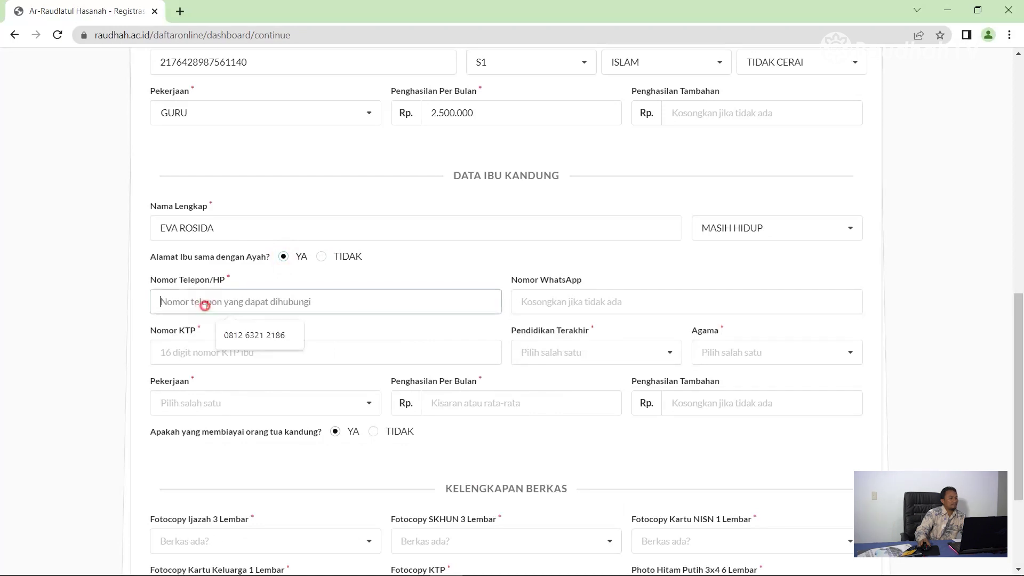
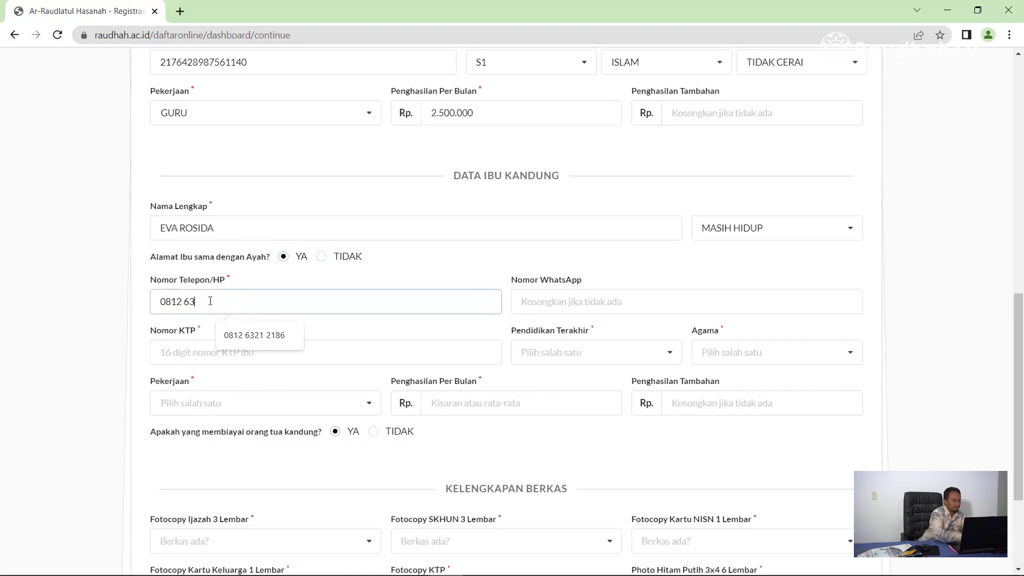
left_click(528, 295)
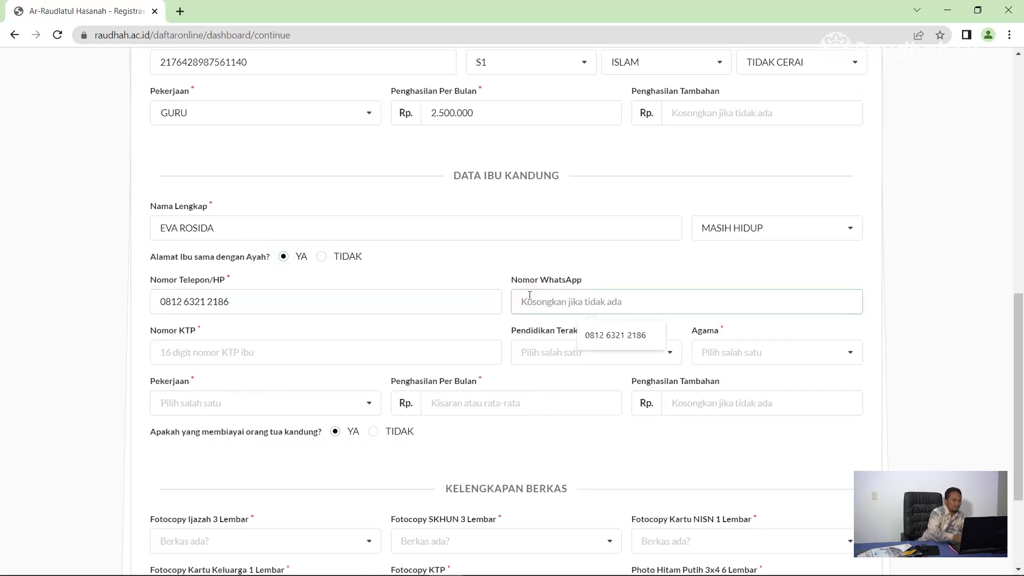
left_click(615, 335)
left_click(233, 352)
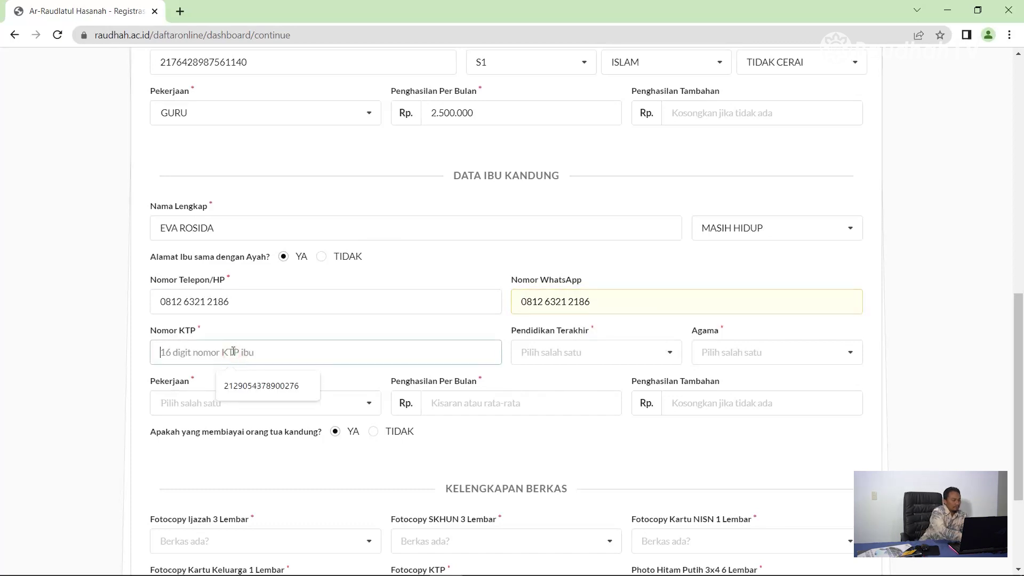
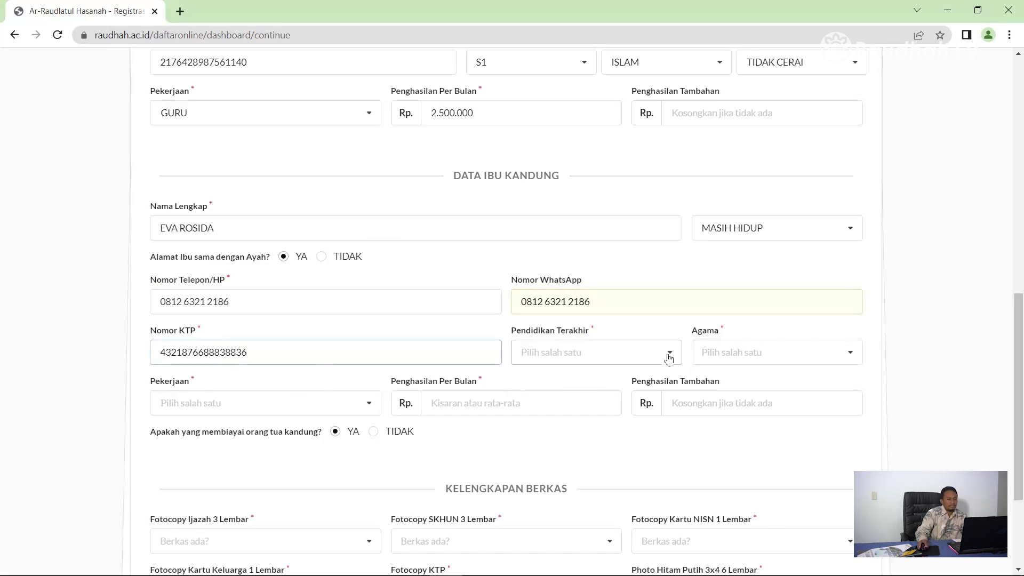
Step: Set the mother's education to S1
left_click(668, 353)
scroll(559, 480, "down", 3)
left_click(527, 452)
left_click(777, 352)
Step: Set the mother's religion to ISLAM and her occupation to PERAWAT
left_click(731, 379)
left_click(368, 408)
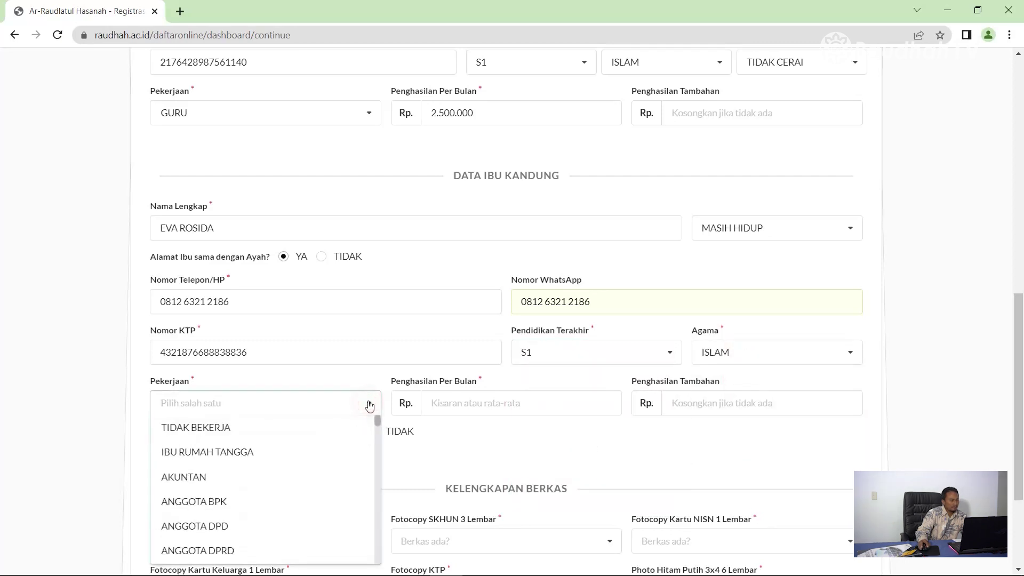
scroll(317, 499, "down", 4)
scroll(318, 501, "down", 10)
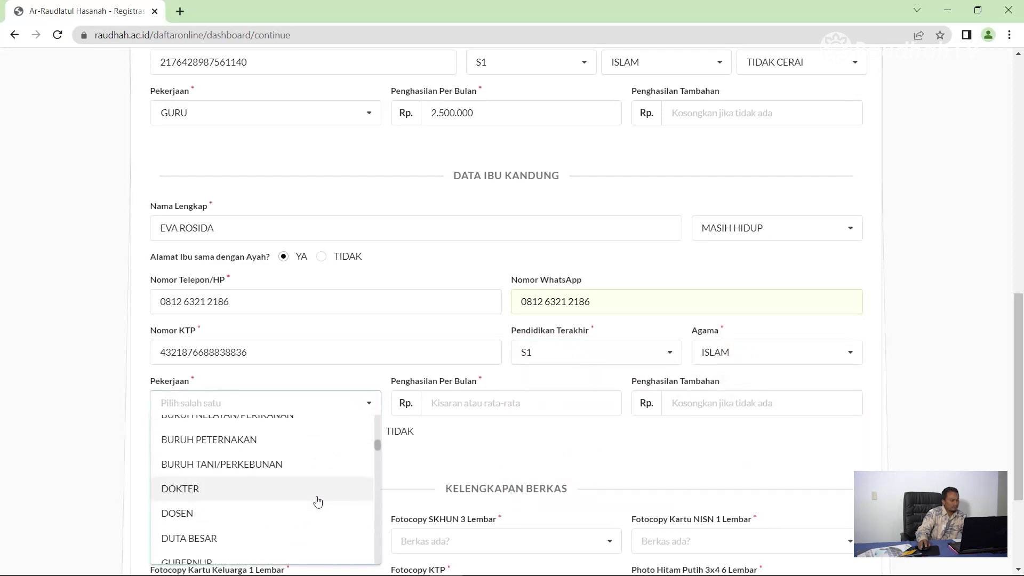
scroll(318, 501, "down", 8)
scroll(318, 501, "down", 8)
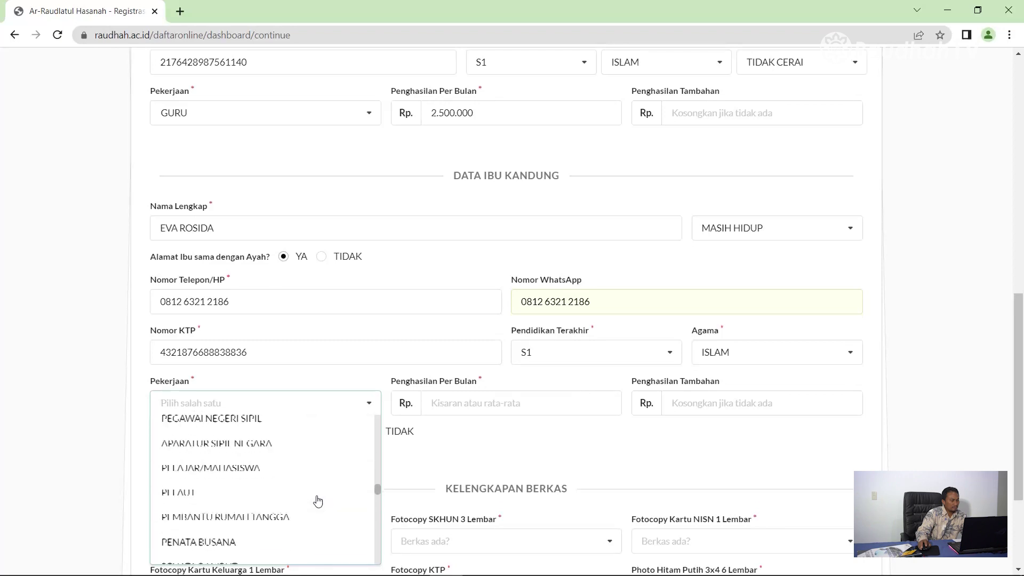
scroll(305, 509, "down", 5)
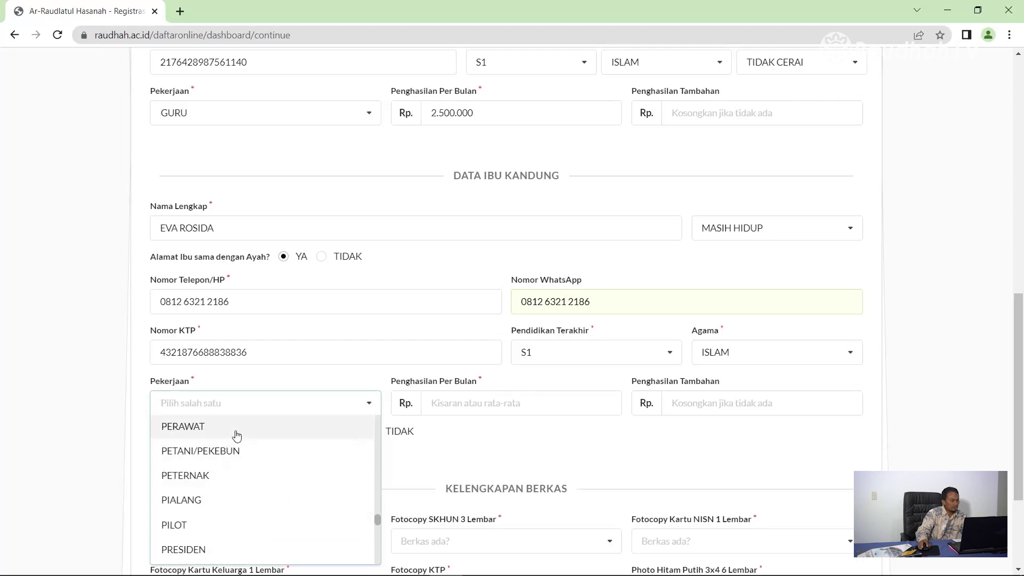
scroll(293, 461, "down", 10)
scroll(294, 463, "up", 10)
scroll(293, 462, "up", 3)
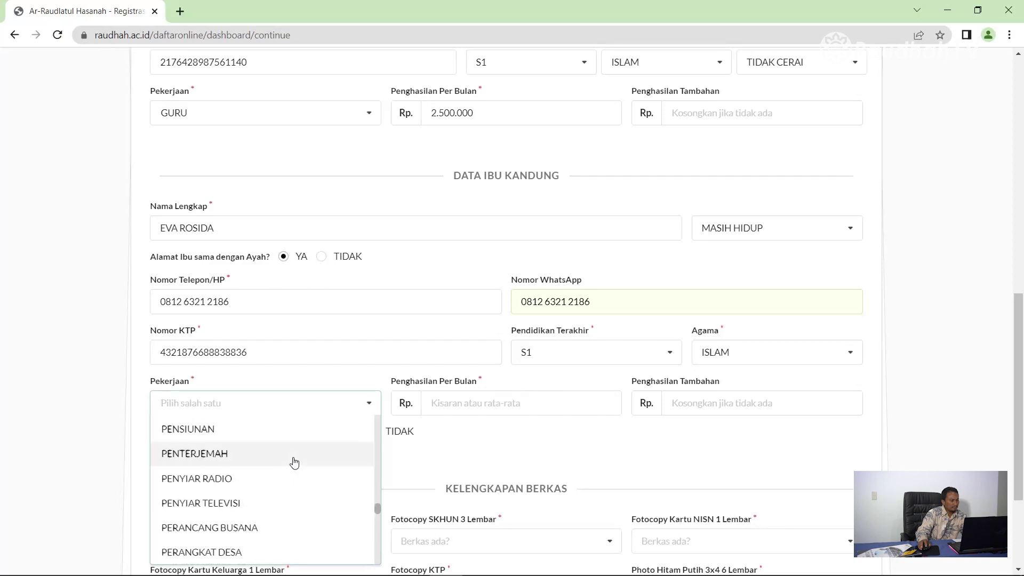
mouse_move(379, 494)
left_mouse_down()
mouse_move(377, 418)
mouse_move(384, 519)
left_mouse_up()
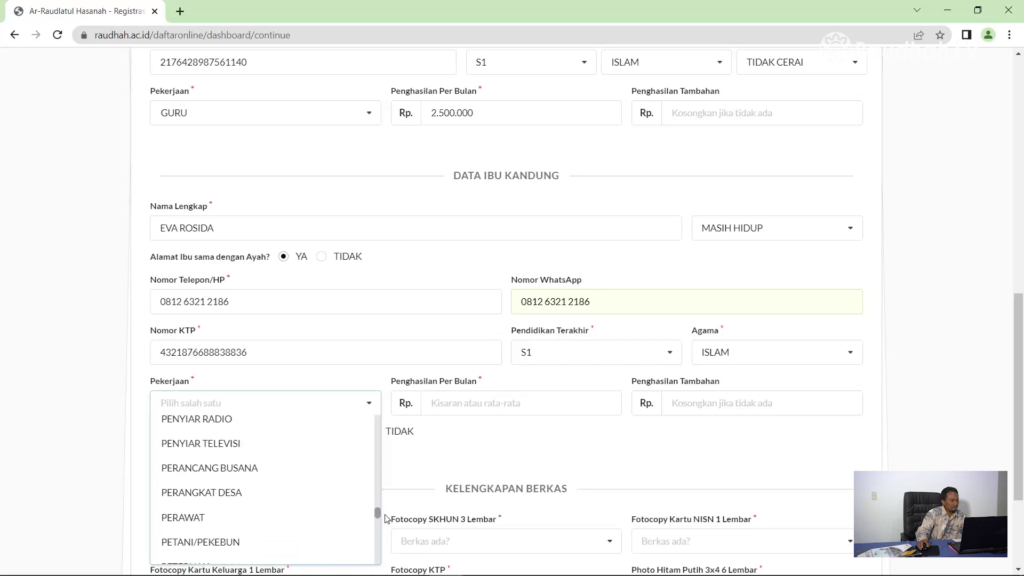
left_click(264, 522)
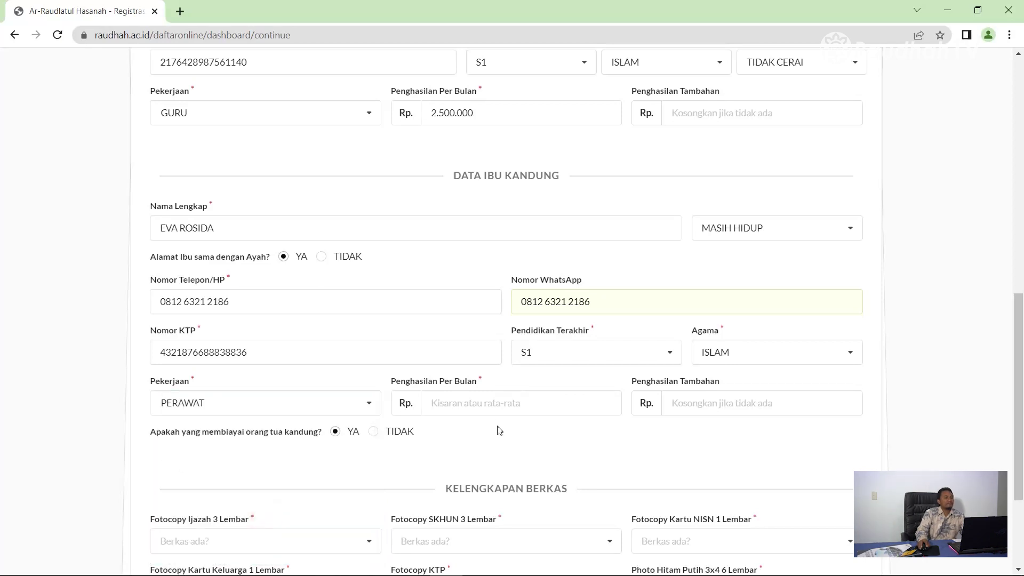
Step: Enter 2.500.000 as the mother's monthly income
left_click(495, 403)
type("2.500.000")
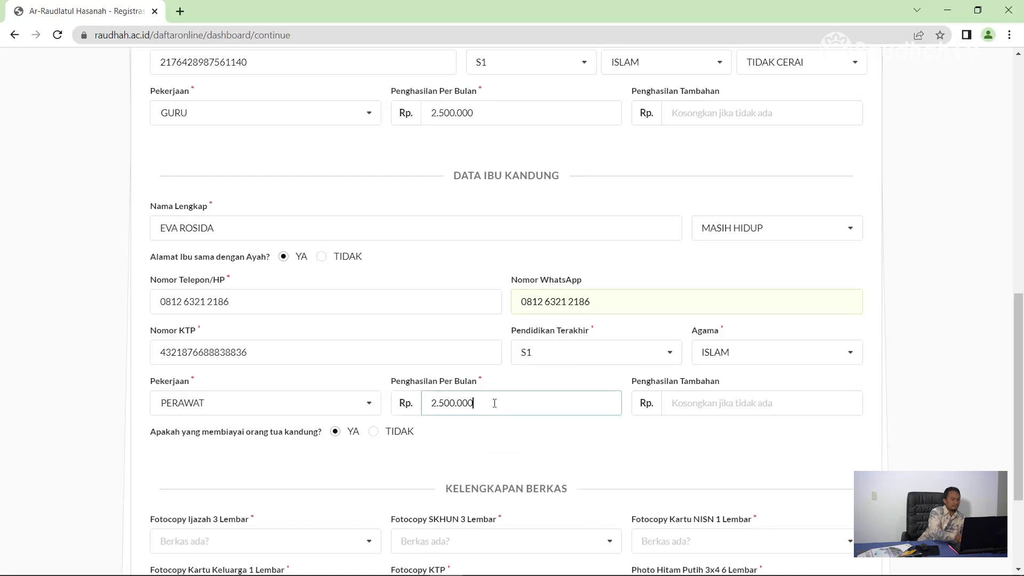
left_click(728, 404)
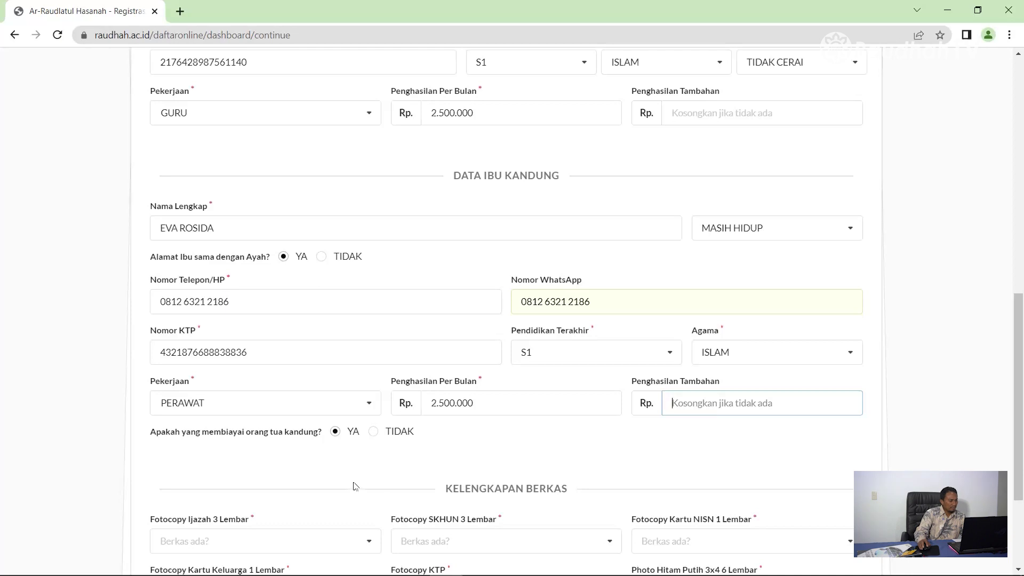
scroll(347, 457, "down", 3)
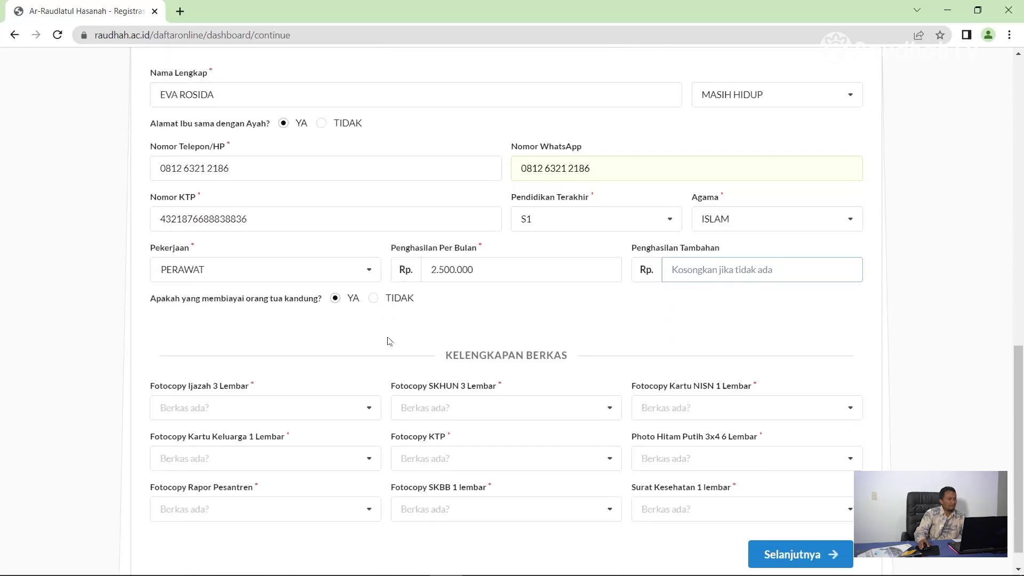
Step: Confirm the biological parents fund the student by leaving the funding option on YA
left_click(373, 298)
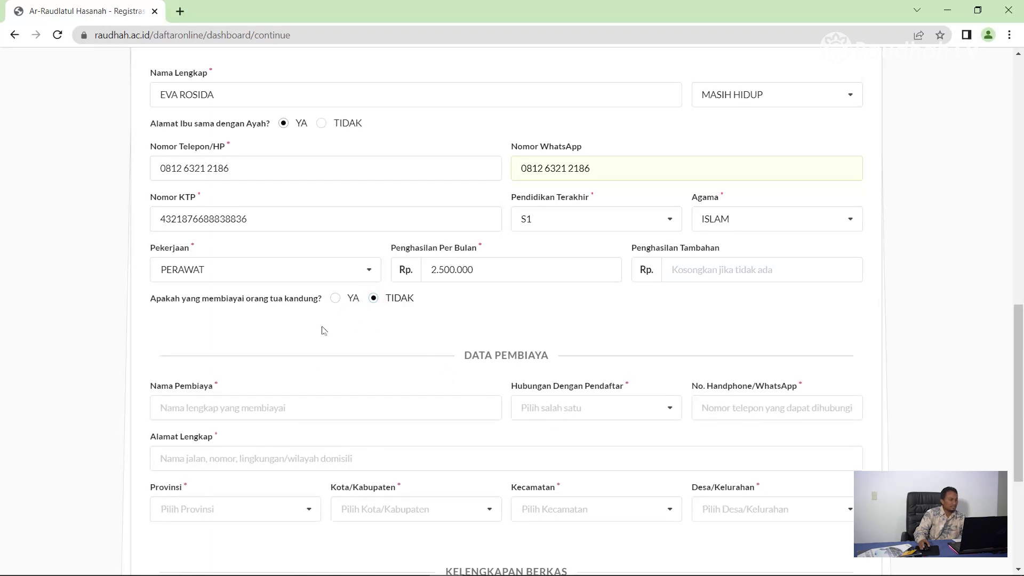
left_click(335, 299)
scroll(330, 427, "down", 1)
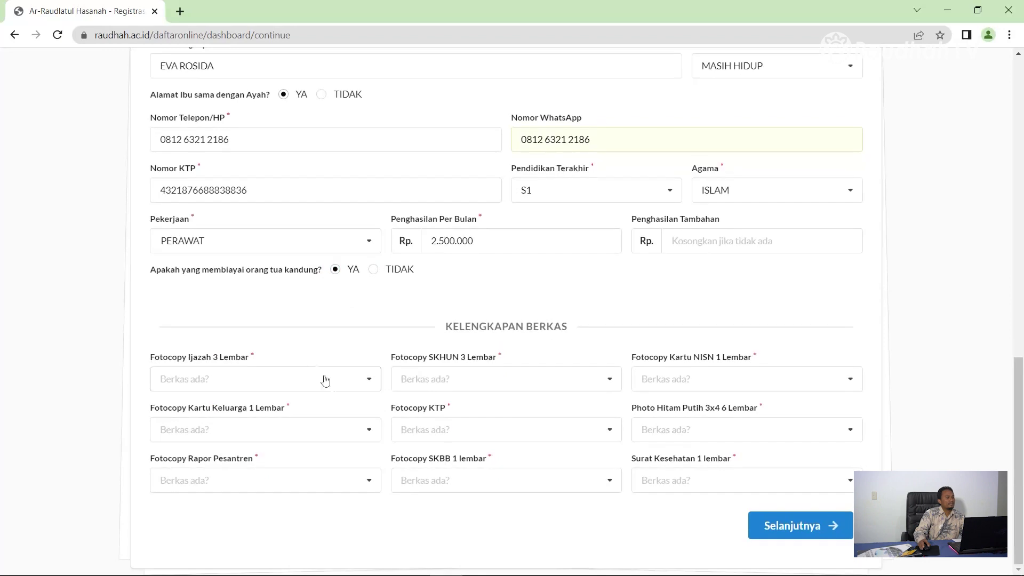
Step: Mark Ijazah, SKHUN, NISN, Kartu Keluarga, KTP copies and black-and-white photos as ADA
left_click(346, 380)
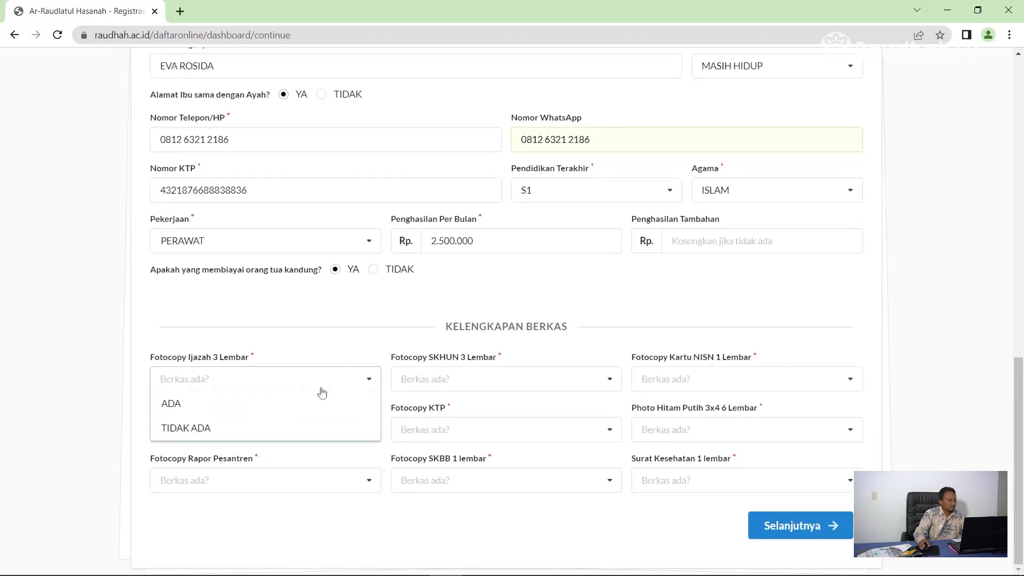
left_click(236, 410)
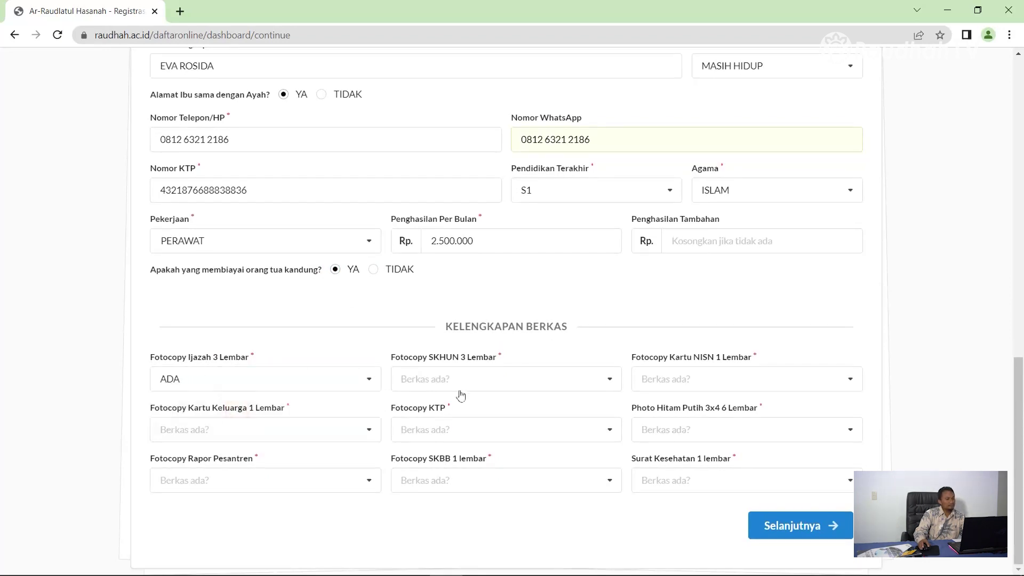
left_click(462, 378)
left_click(436, 404)
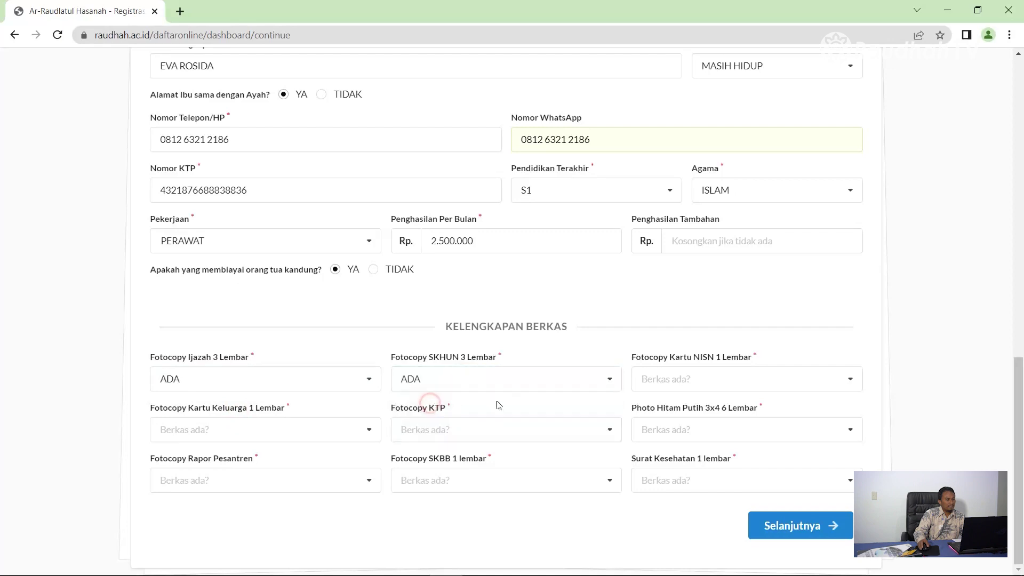
left_click(667, 378)
left_click(661, 407)
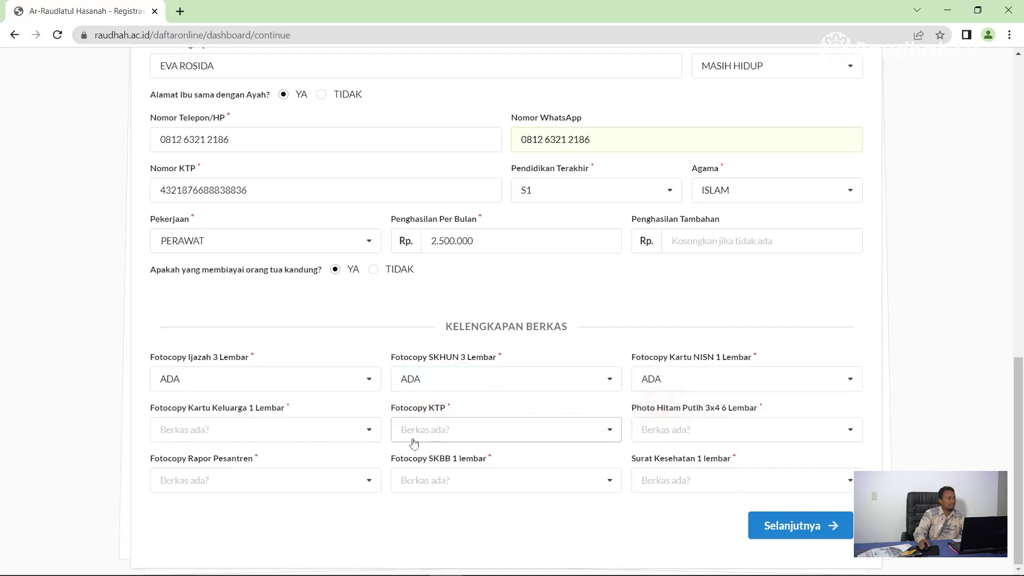
left_click(302, 432)
left_click(270, 453)
left_click(477, 432)
left_click(423, 453)
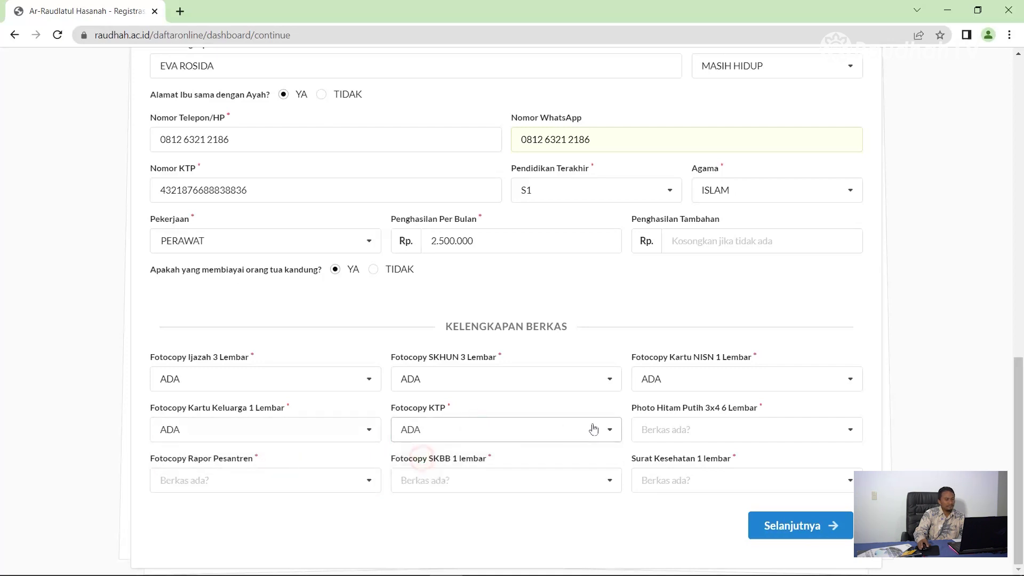
left_click(646, 426)
left_click(664, 463)
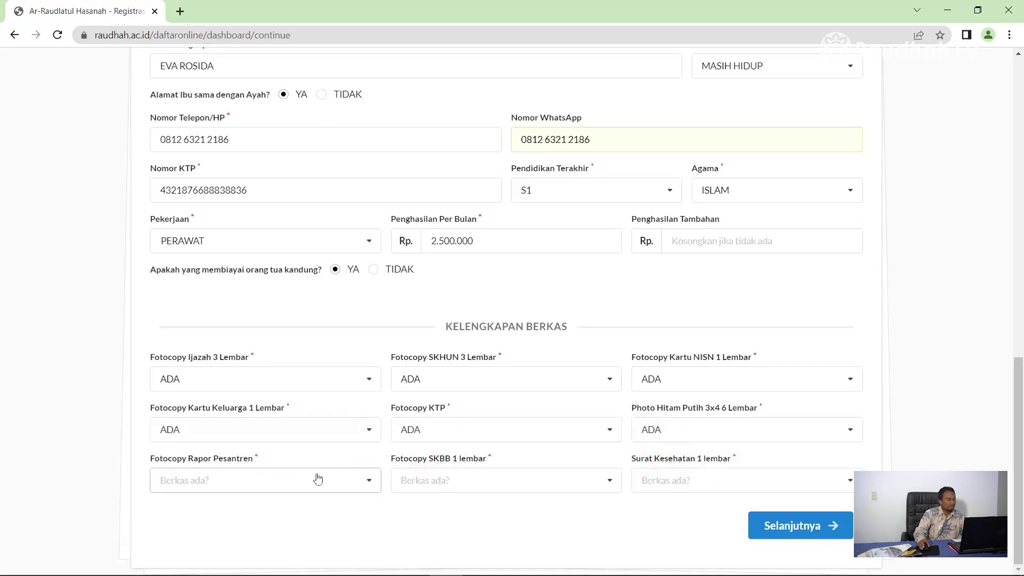
Step: Mark Rapor Pesantren as TIDAK ADA, and SKBB and Surat Kesehatan as ADA
left_click(309, 481)
left_click(271, 530)
left_click(486, 483)
left_click(457, 505)
left_click(652, 480)
left_click(656, 504)
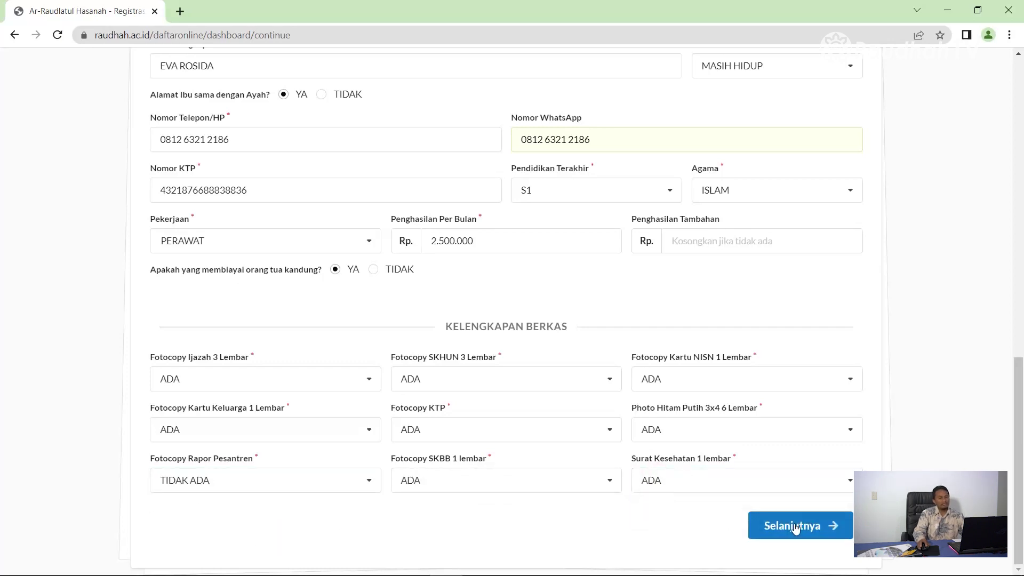
Step: Review the father and mother sections, then submit the Orang Tua step with Selanjutnya
scroll(640, 382, "up", 4)
scroll(635, 385, "up", 4)
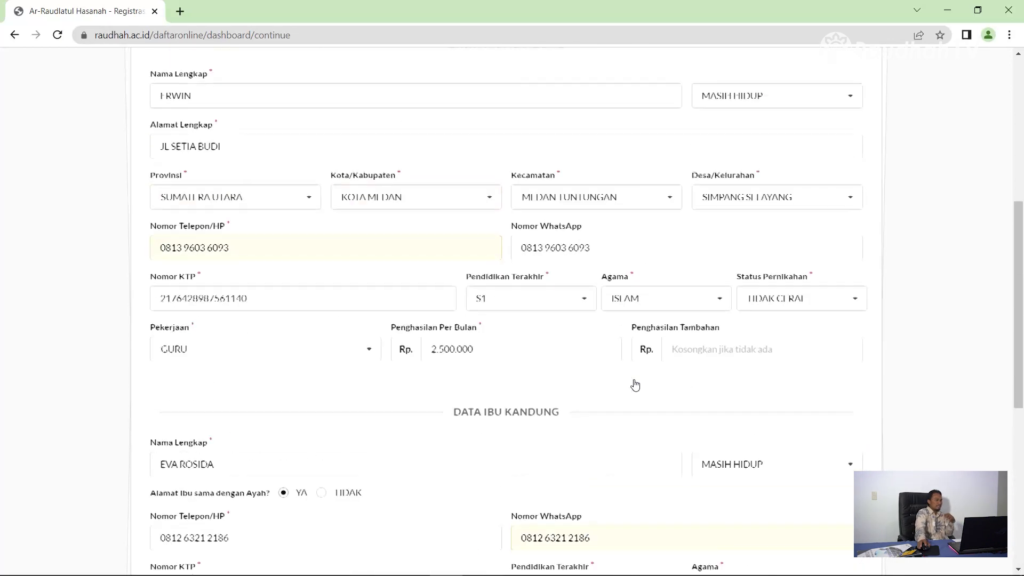
scroll(500, 384, "up", 3)
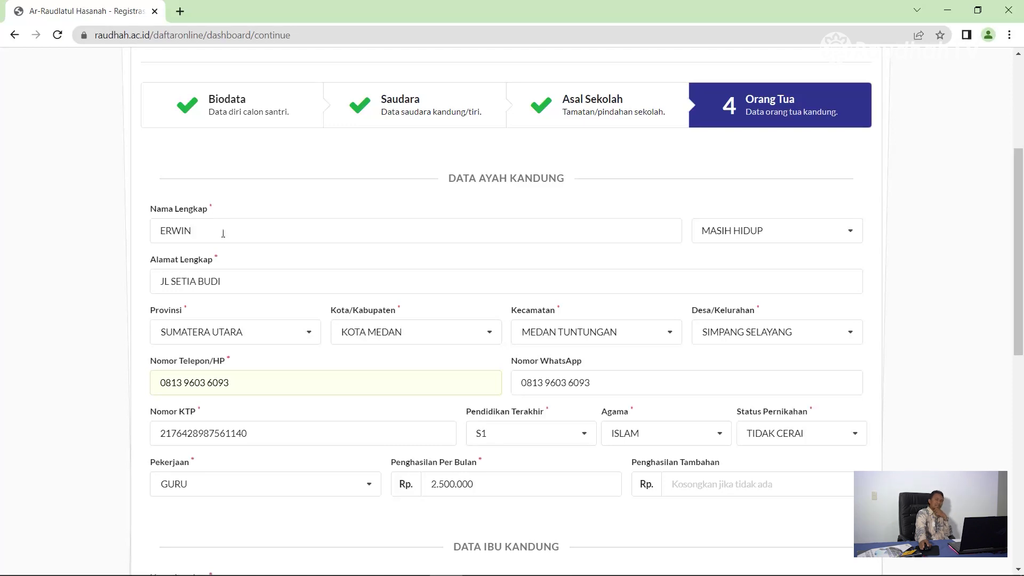
scroll(560, 347, "down", 8)
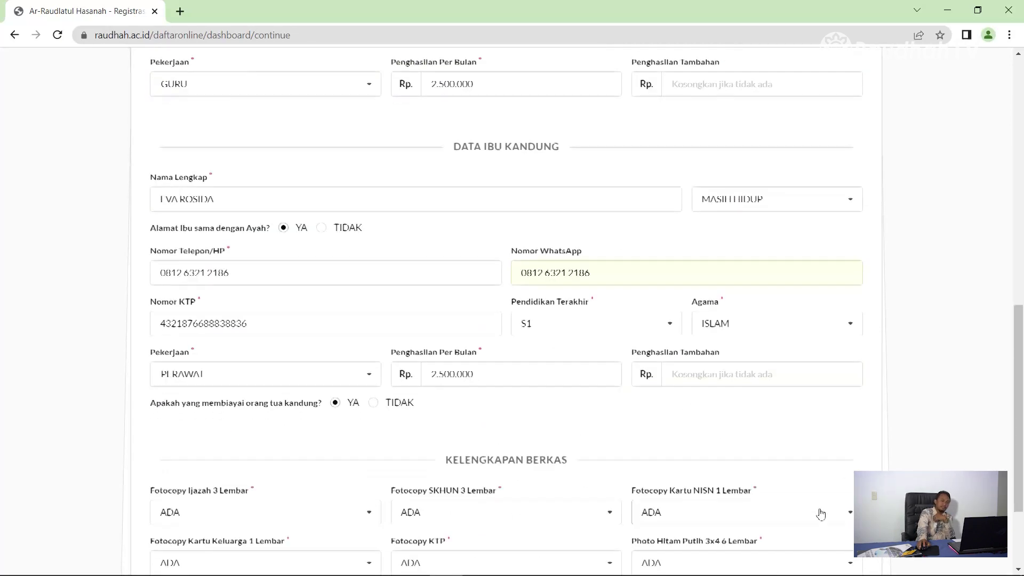
scroll(805, 522, "down", 2)
left_click(794, 535)
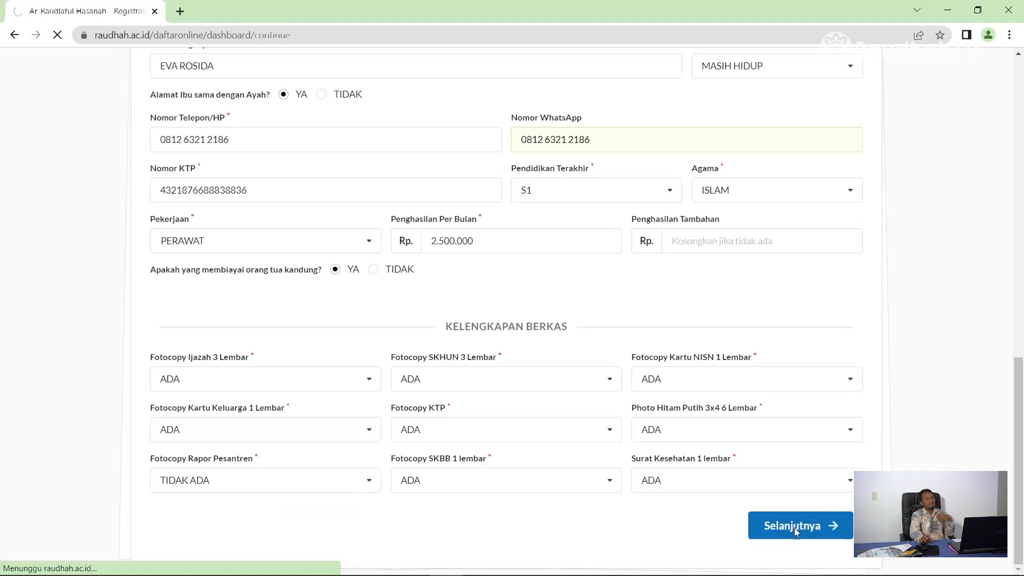